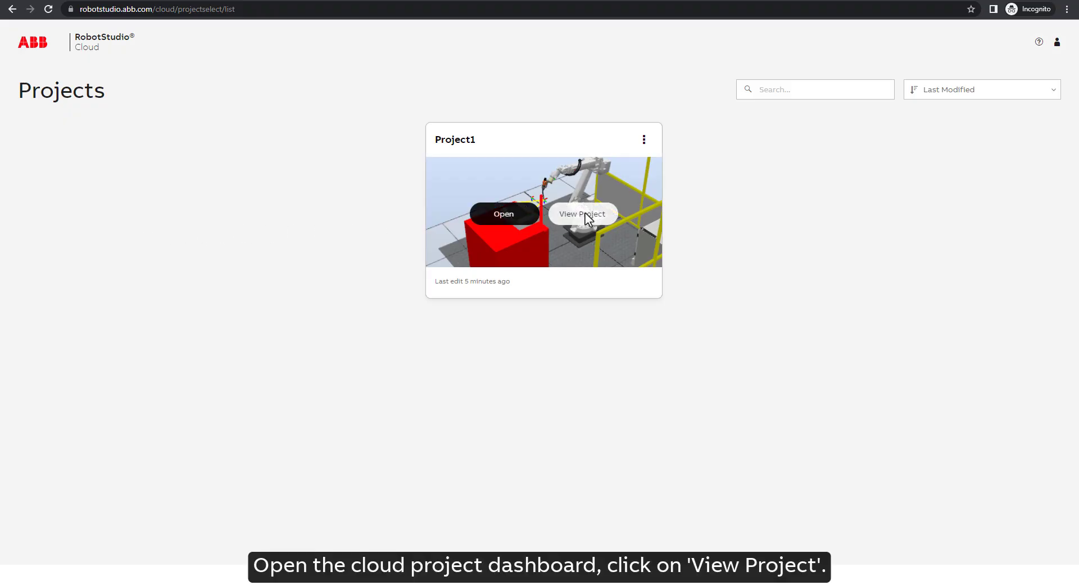
Open Project1 in RobotStudio Cloud, and bring up the options for opening a project in desktop RobotStudio
click(584, 216)
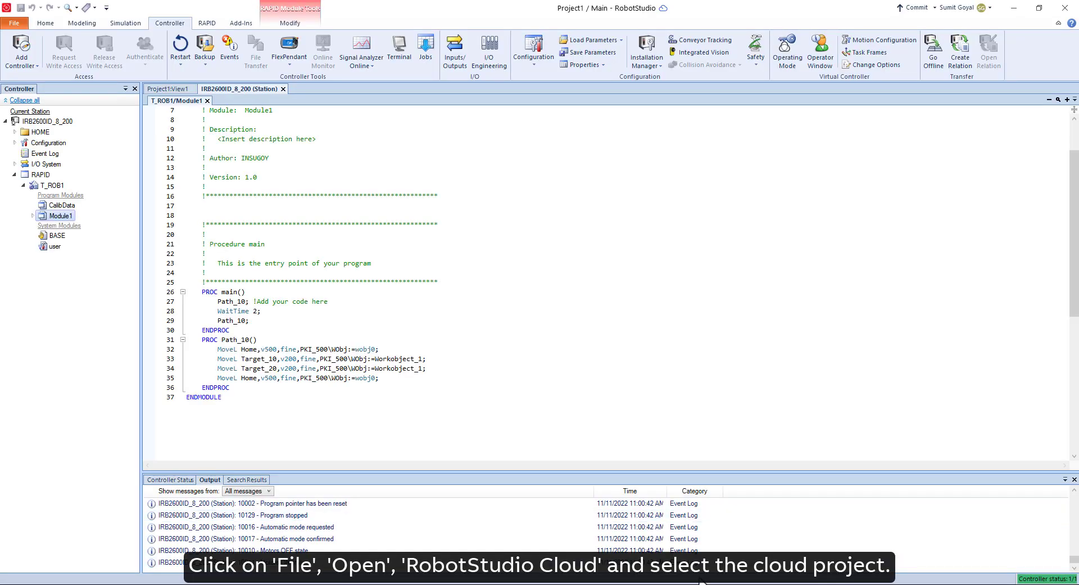
click(14, 23)
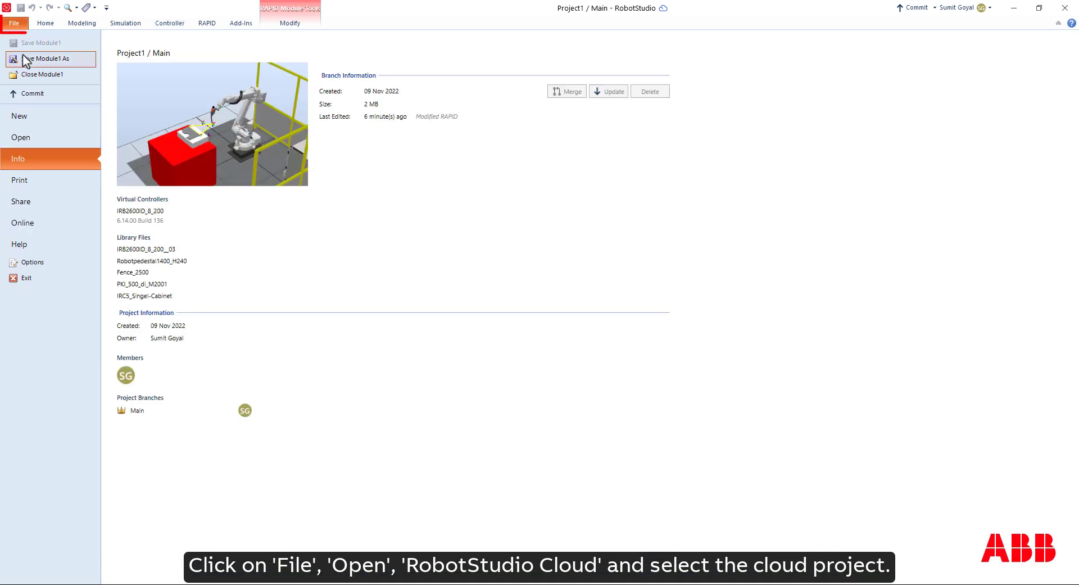
click(22, 138)
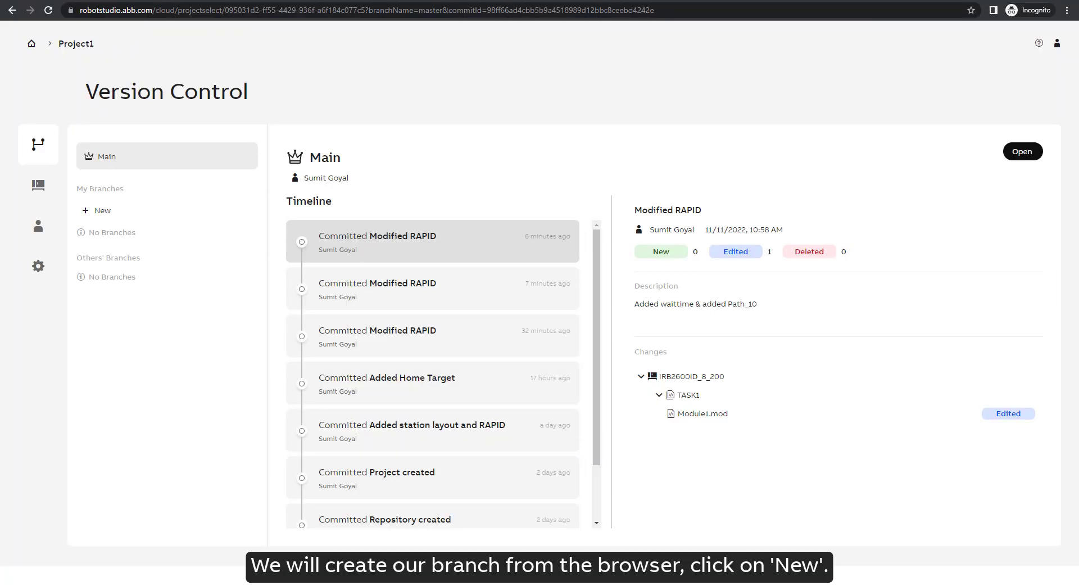
Create a new branch named CompleteTheWeld from the Main branch of Project1 in RobotStudio Cloud
click(97, 212)
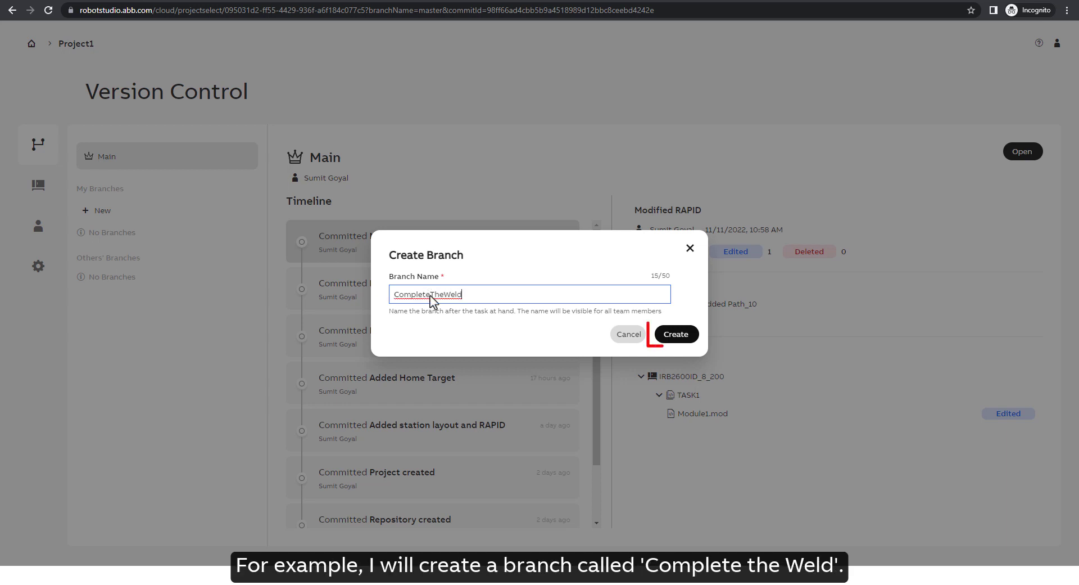
click(677, 334)
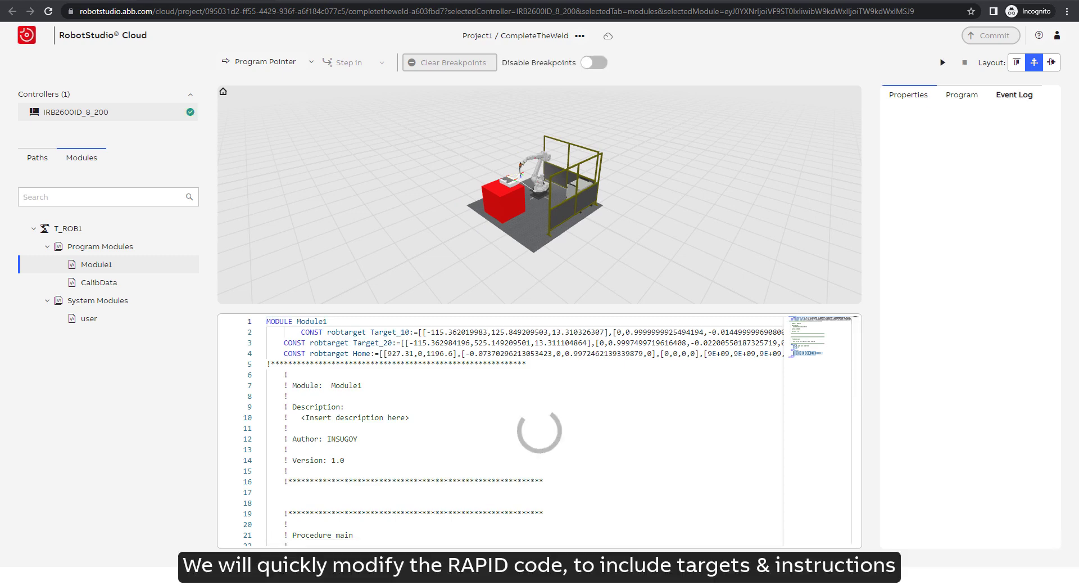
Duplicate the Target_10 robtarget declaration in Module1 below the Home declaration and rename the copy Target_30
scroll(287, 158, up, 10)
drag(286, 158, 499, 212)
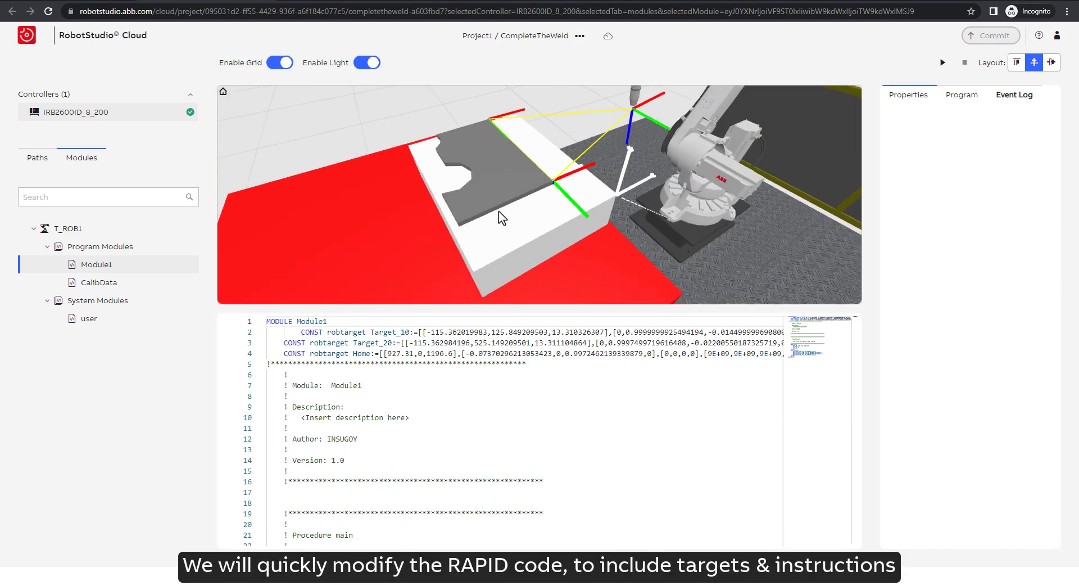
click(388, 343)
click(402, 333)
drag(301, 332, 793, 333)
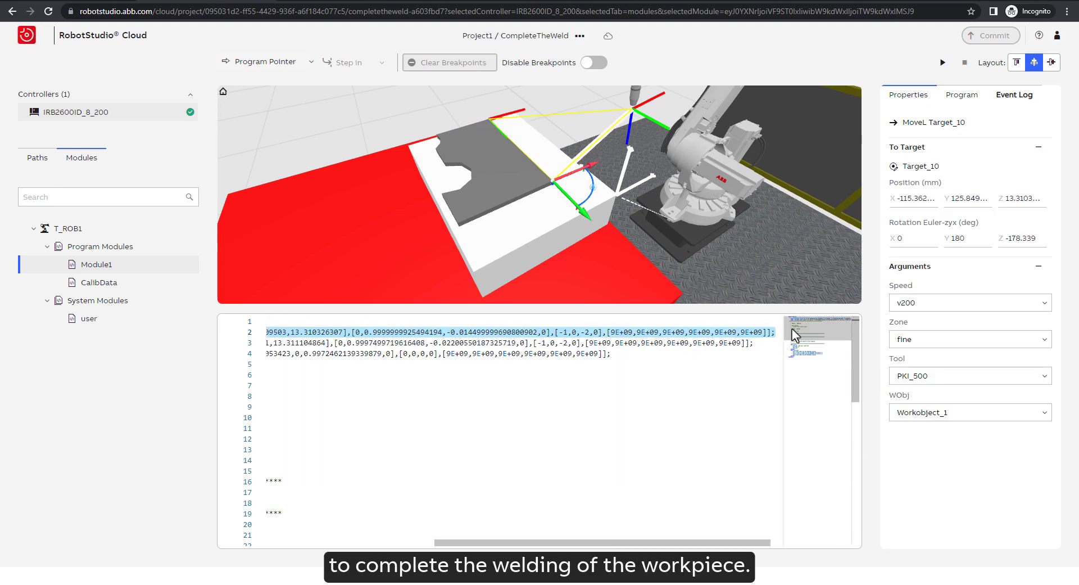
key(ctrl+c)
click(622, 357)
key(Return)
key(ctrl+v)
click(388, 363)
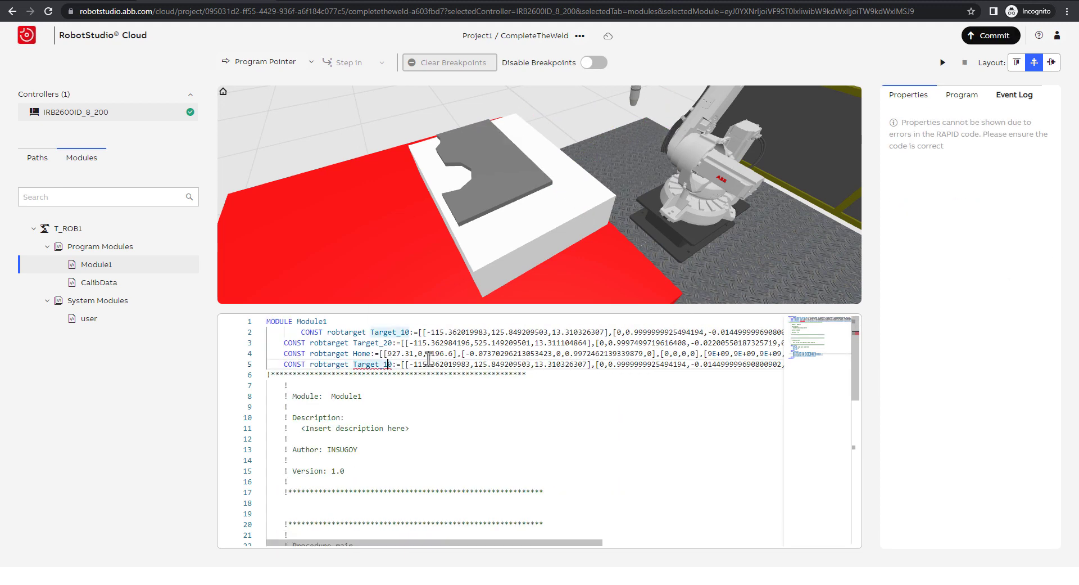
key(BackSpace)
text(3)
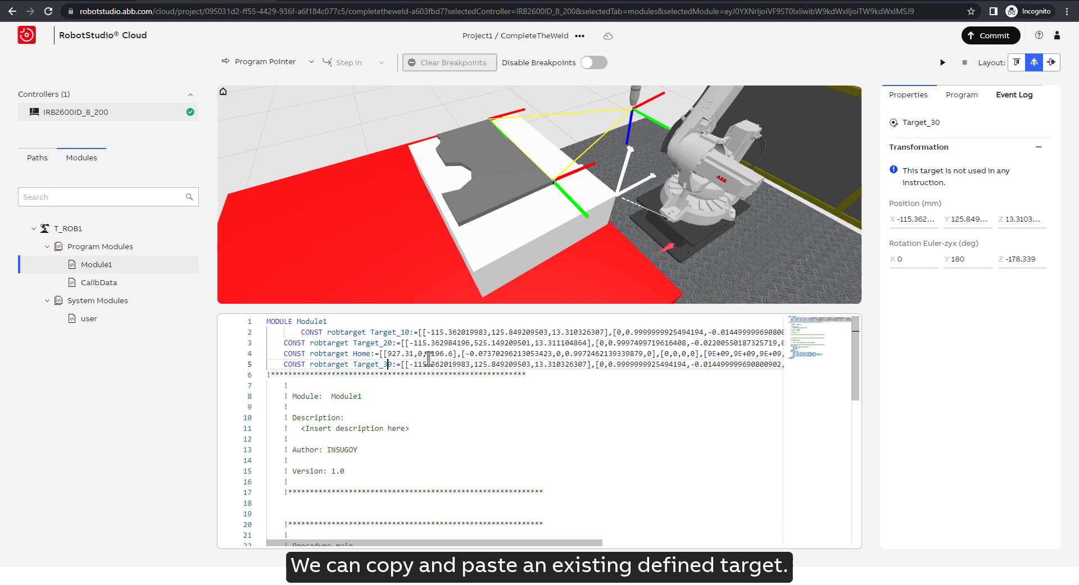
Copy the MoveL Target_20 instruction to the end of Path_10 and change the copy's target to Target_30
scroll(420, 365, down, 5)
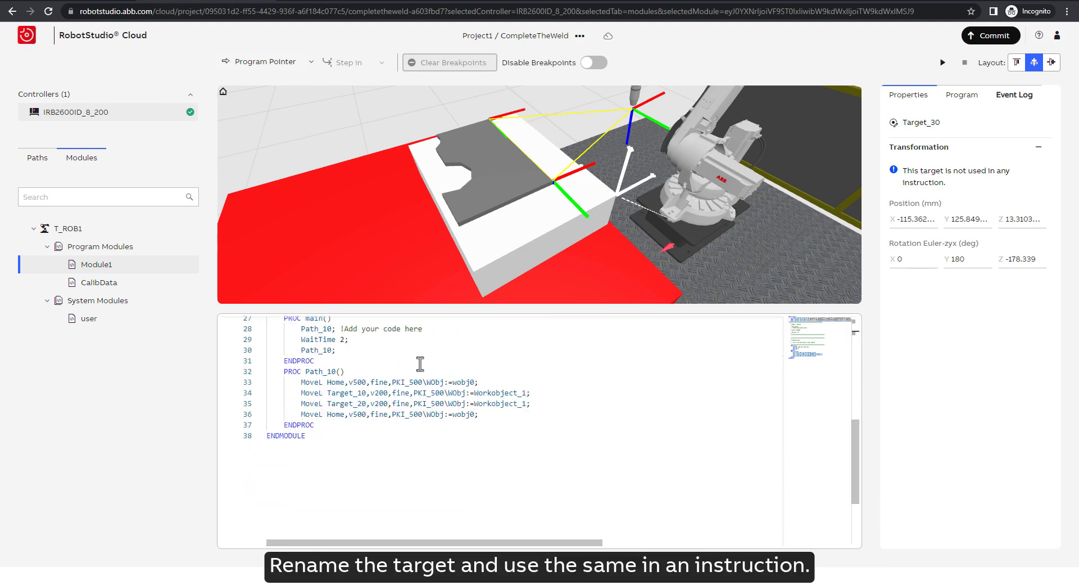
click(484, 414)
drag(531, 403, 302, 403)
key(ctrl+c)
click(304, 425)
key(ctrl+v)
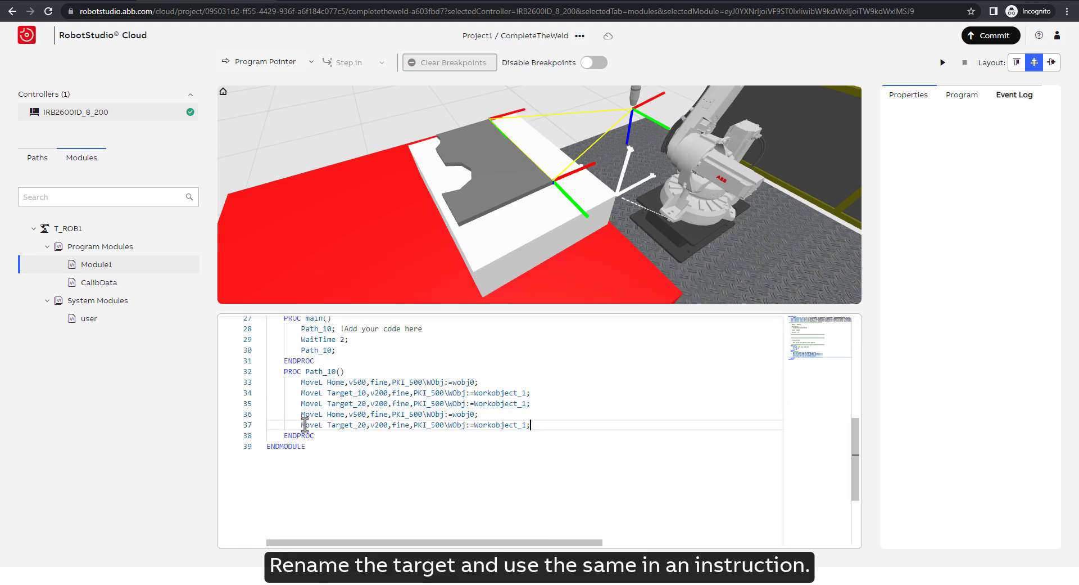
click(361, 426)
key(BackSpace)
text(3)
Move Target_30 in the 3D scene to the next corner of the grey plate, about X -381.87, Y 126.21 mm
scroll(556, 194, up, 5)
drag(547, 204, 509, 236)
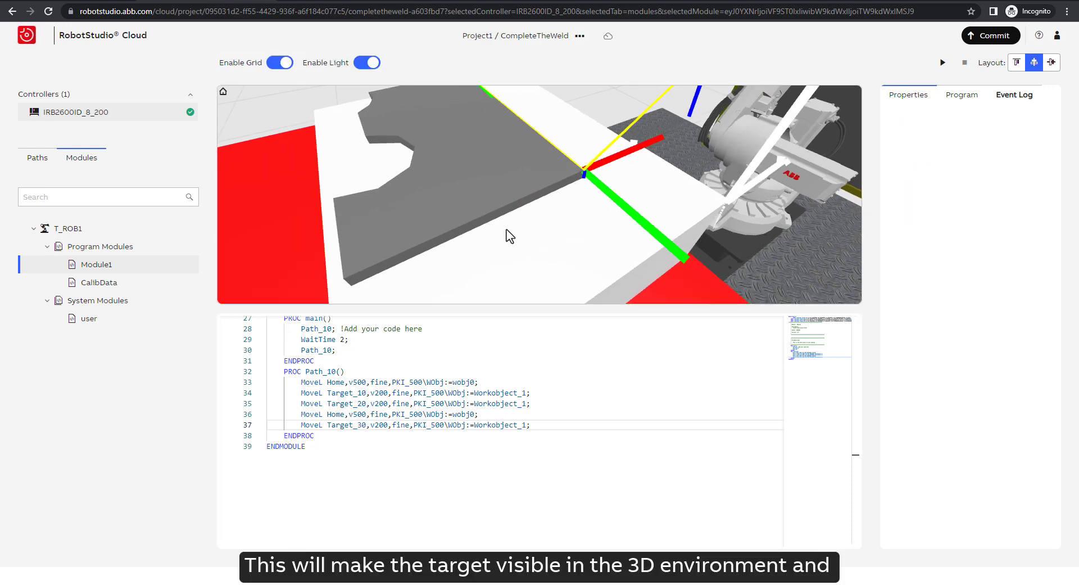
drag(531, 309, 532, 447)
scroll(617, 272, down, 5)
scroll(388, 492, down, 2)
click(371, 506)
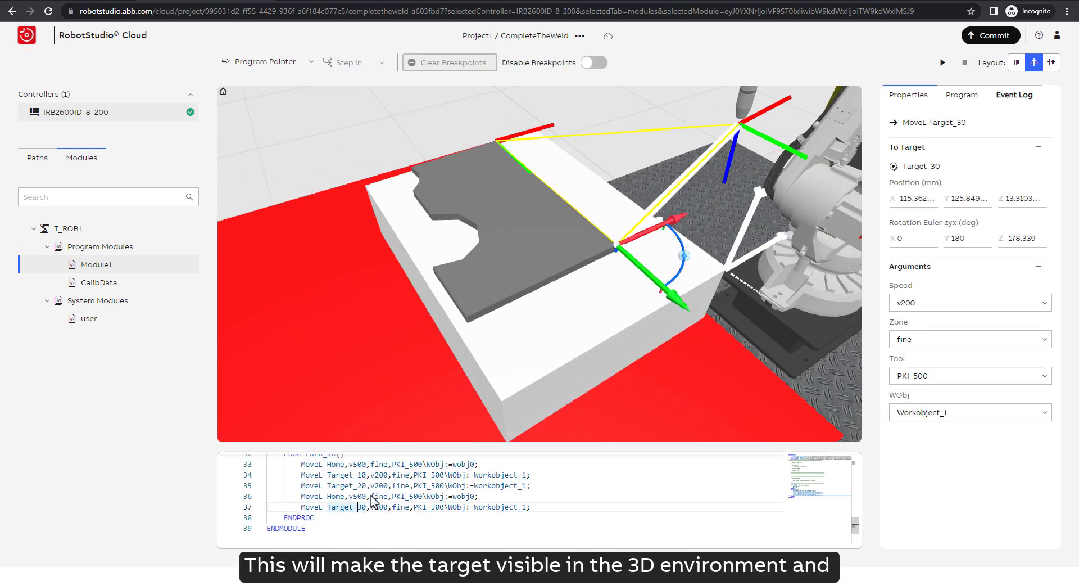
drag(676, 223, 451, 323)
scroll(597, 267, up, 5)
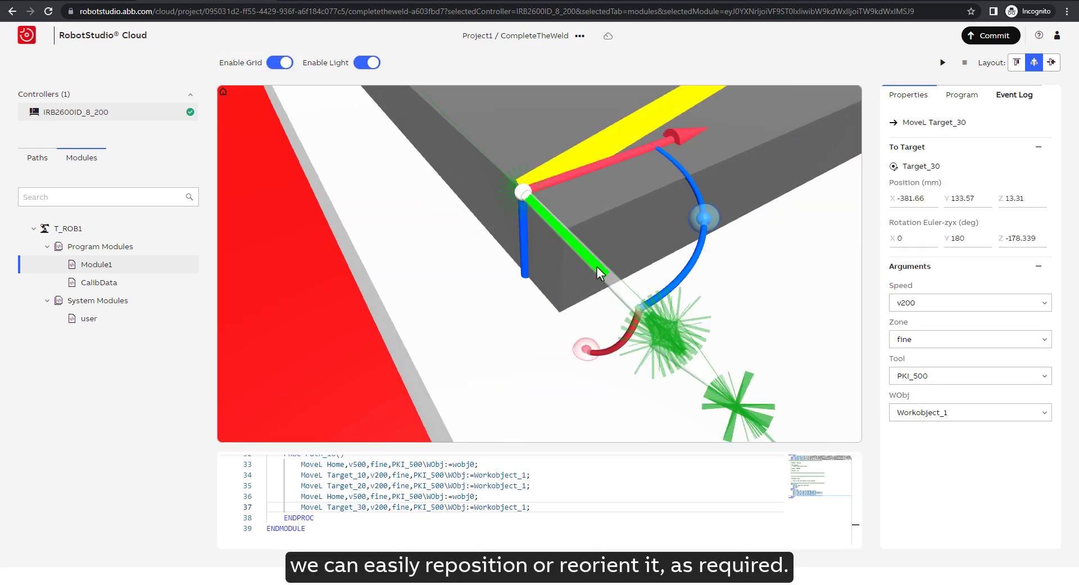
scroll(642, 368, down, 5)
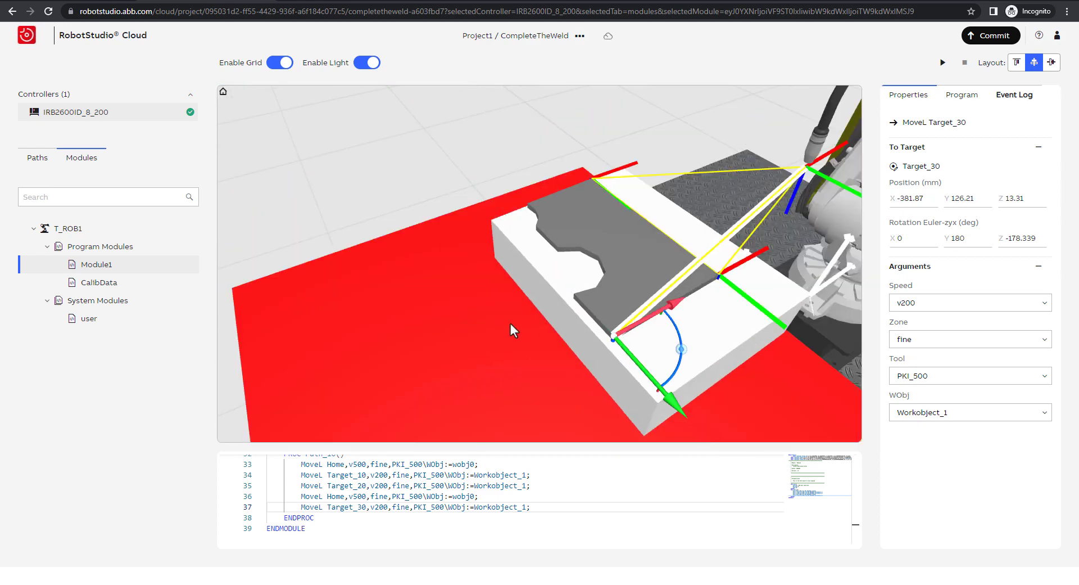
Duplicate the Target_30 robtarget declaration on the line below it and rename the copy Target_40
scroll(361, 487, up, 6)
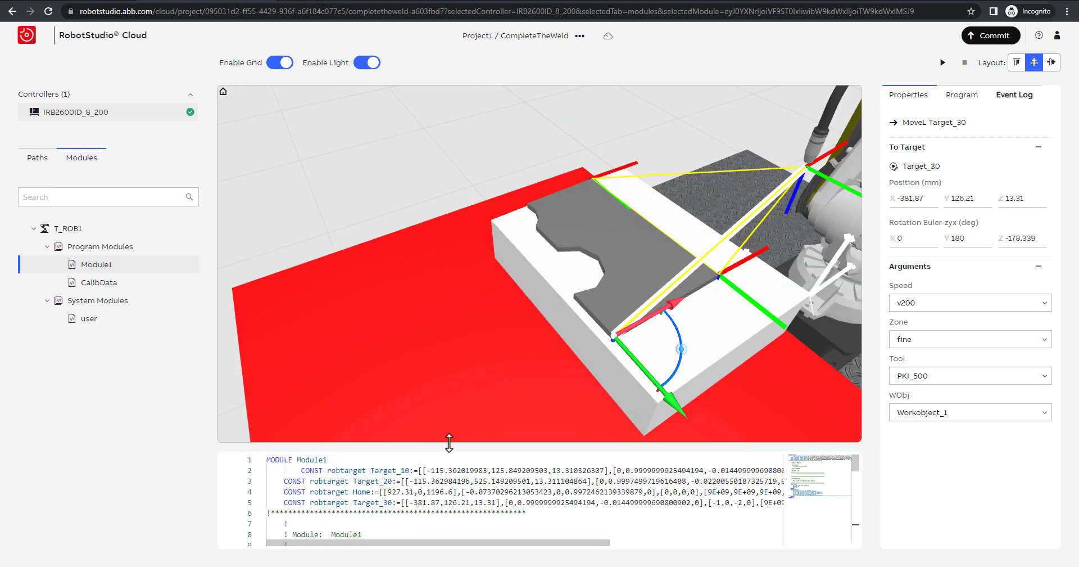
drag(448, 446, 444, 288)
click(388, 314)
drag(284, 324, 593, 326)
drag(284, 345, 775, 345)
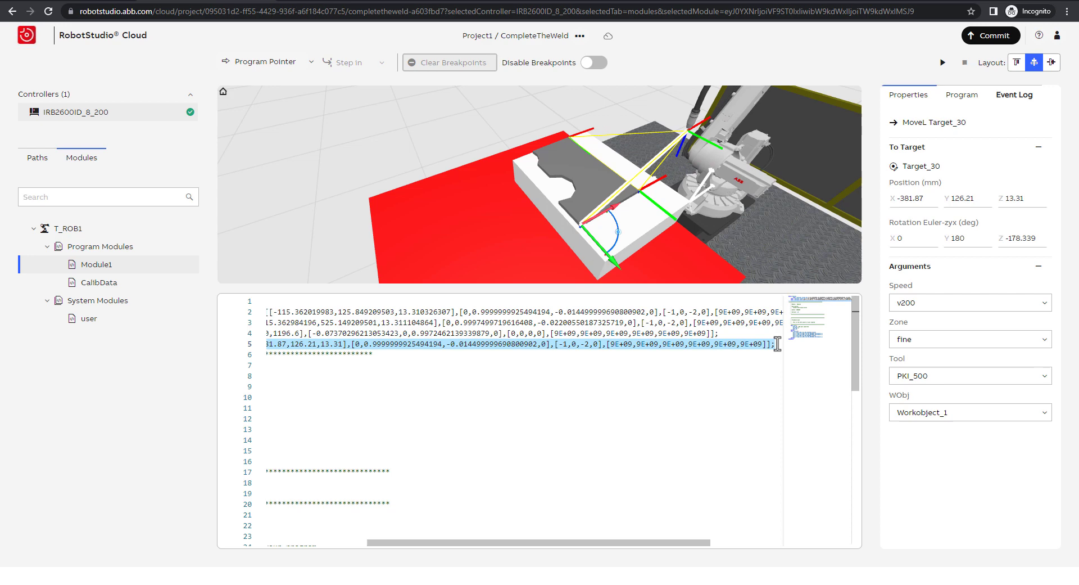
key(ctrl+c)
click(776, 344)
key(Return)
key(ctrl+v)
drag(540, 543, 433, 543)
click(388, 356)
key(BackSpace)
text(4)
drag(285, 355, 778, 357)
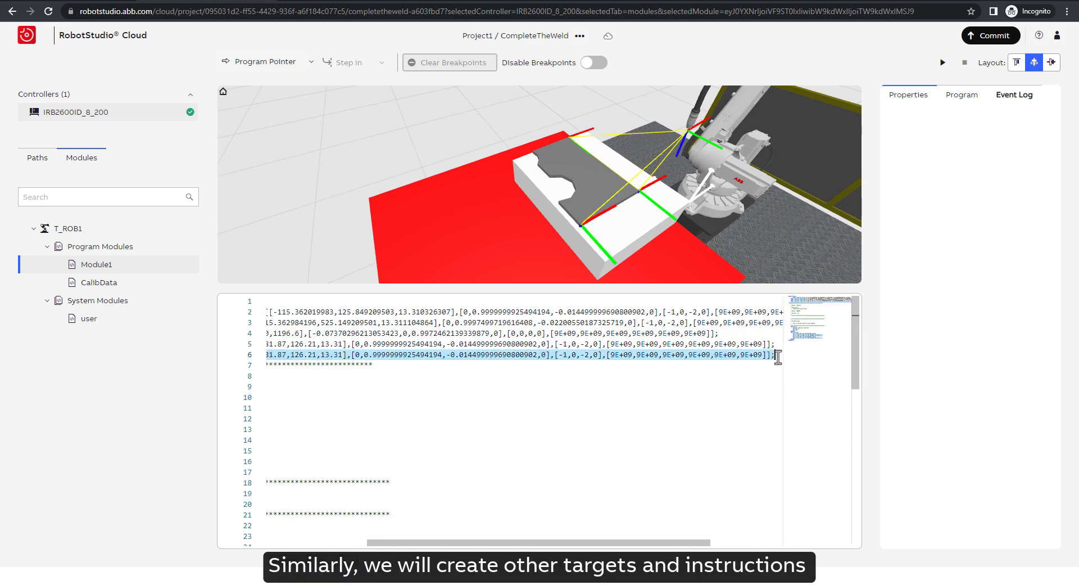
Duplicate the MoveL Target_30 instruction at the end of Path_10 and change the copy's target to Target_40
scroll(618, 450, down, 7)
drag(556, 543, 450, 543)
scroll(523, 439, up, 2)
drag(531, 393, 301, 393)
key(ctrl+c)
click(542, 394)
key(Return)
key(ctrl+v)
click(362, 404)
key(BackSpace)
text(4)
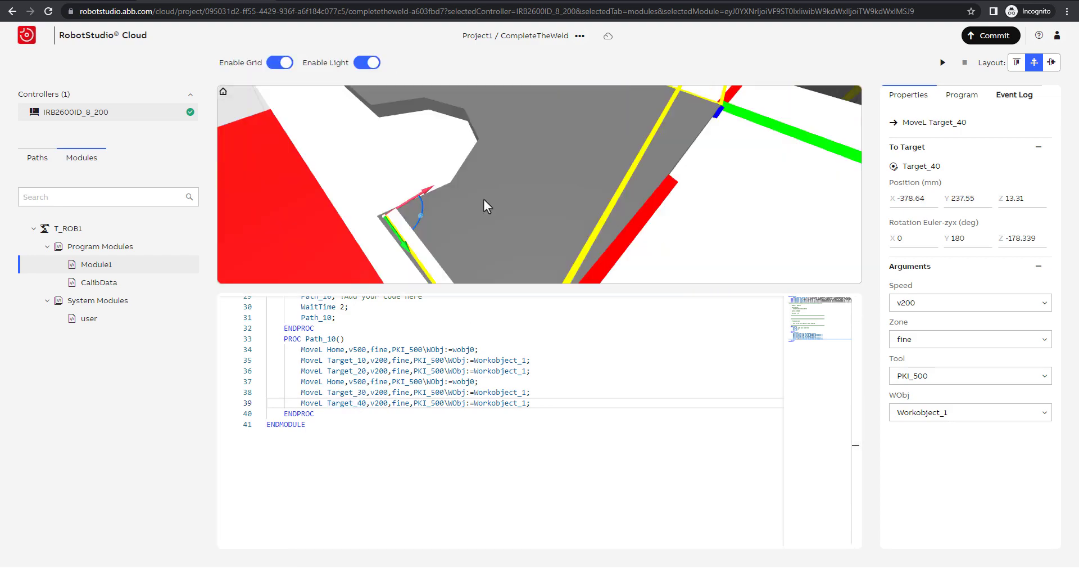
Move Target_40 in the 3D scene along the plate edge to the cutout's corner, about X -379.72, Y 239.34 mm
drag(505, 288, 505, 495)
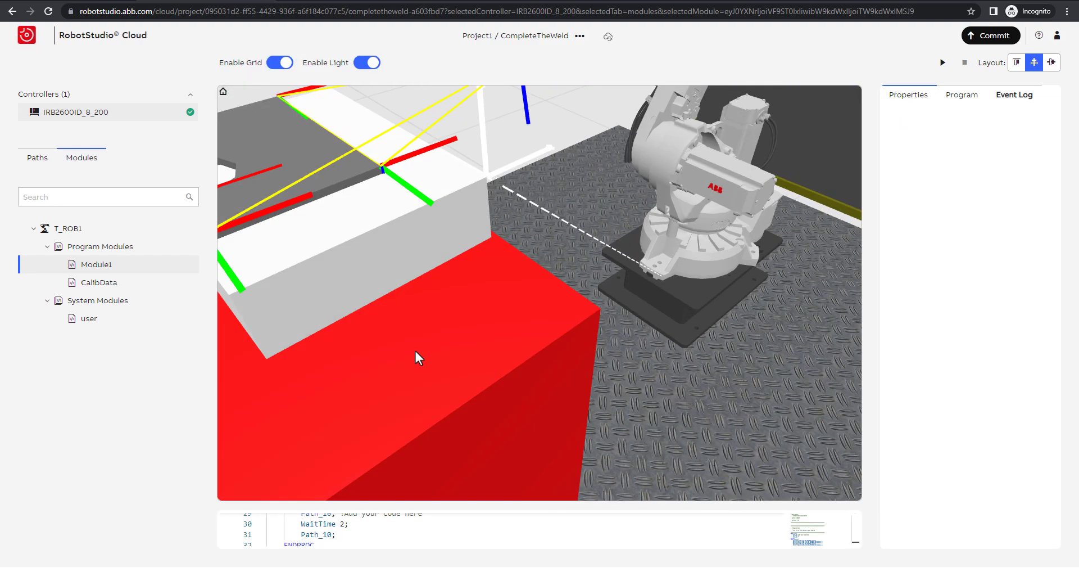
drag(416, 351, 395, 260)
click(37, 158)
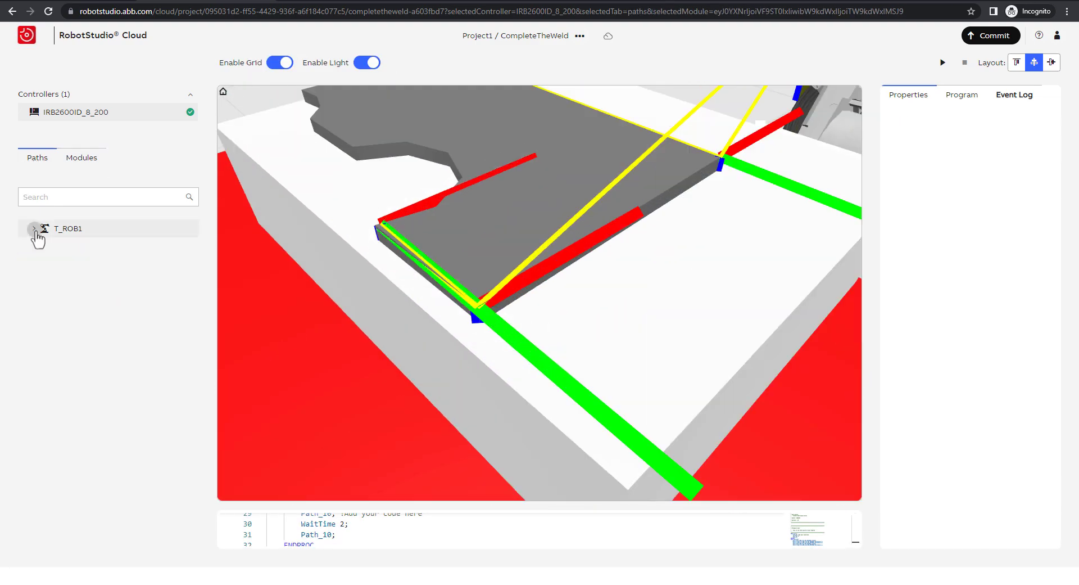
click(34, 229)
click(47, 283)
click(101, 373)
scroll(442, 237, up, 3)
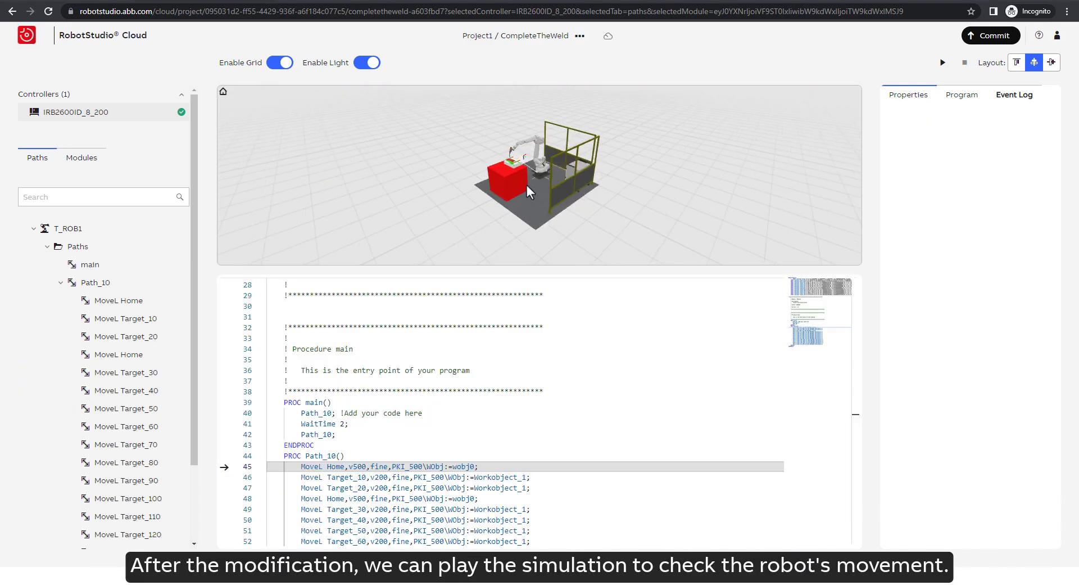
scroll(527, 185, up, 5)
drag(527, 185, 503, 208)
scroll(503, 208, up, 5)
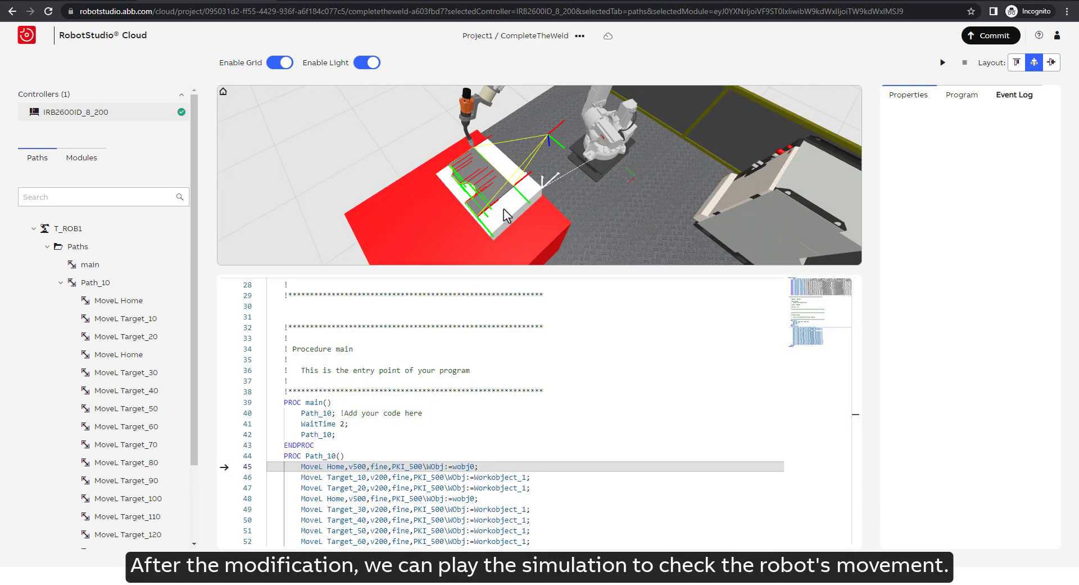
Play the simulation to check the robot's movement along the weld path
click(942, 63)
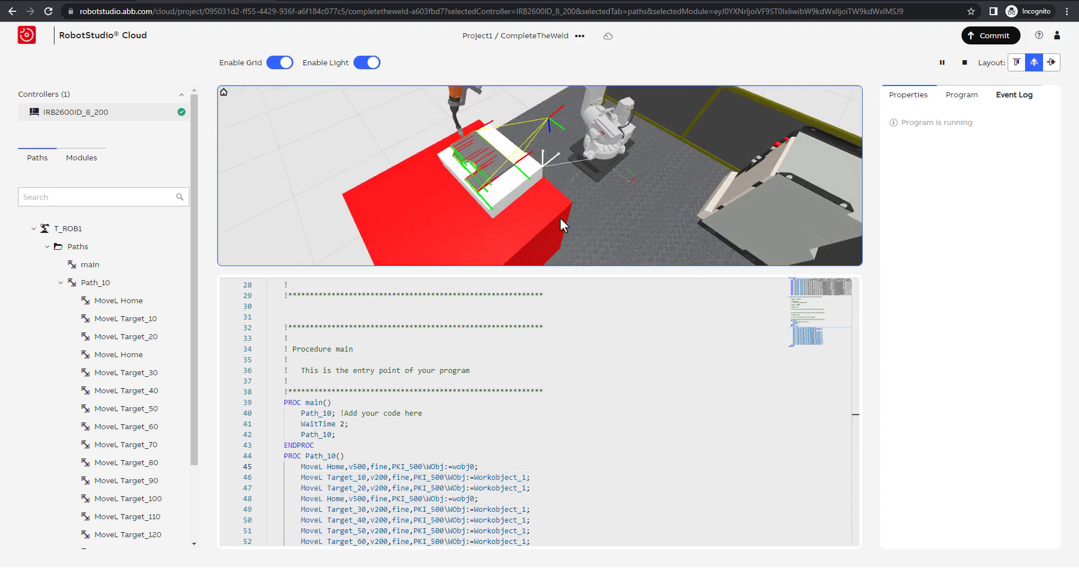
drag(585, 271, 586, 377)
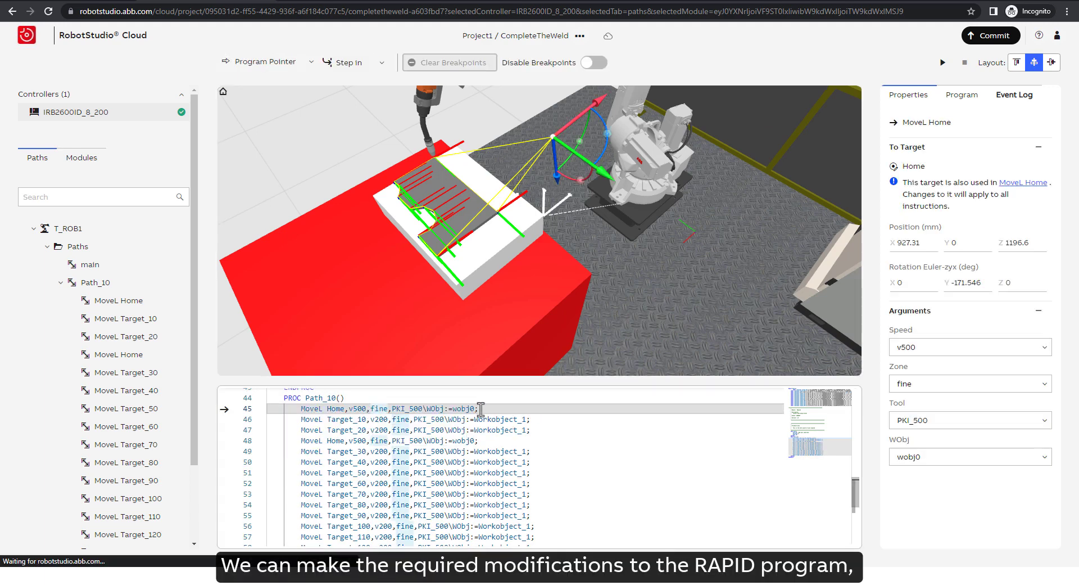
Move the MoveL Home instructions out of Path_10 to the start and end of the main procedure, aligning their indentation
scroll(480, 408, up, 3)
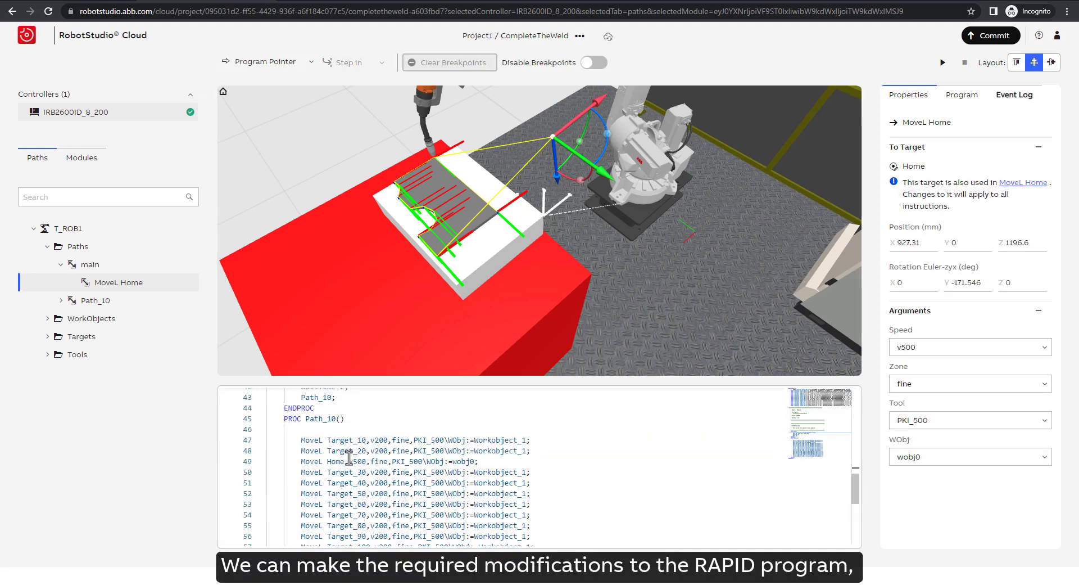
drag(479, 466, 301, 466)
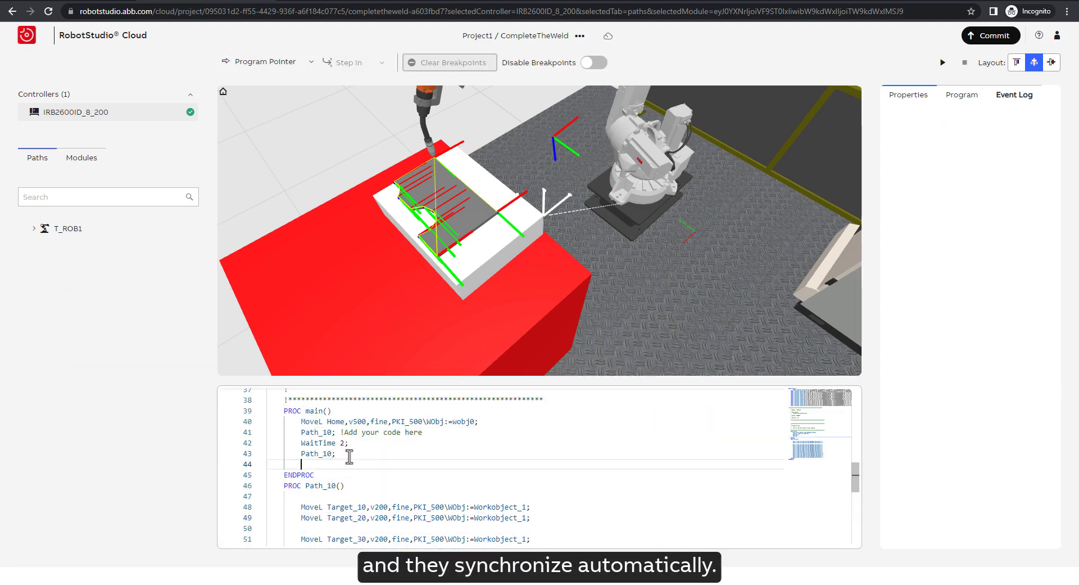
key(ctrl+v)
key(Delete)
key(ctrl+z)
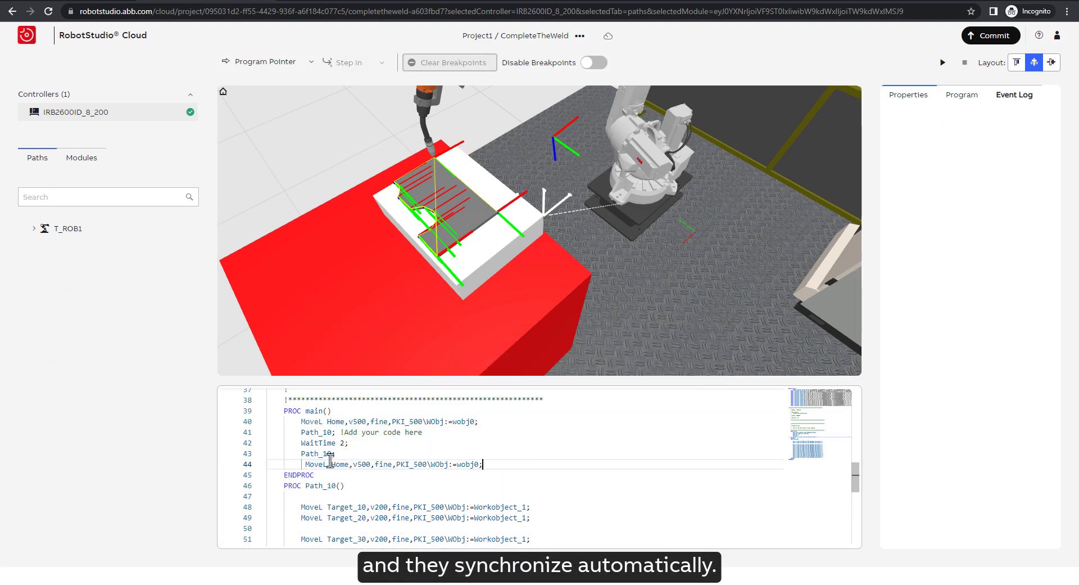
click(306, 465)
key(BackSpace)
Remove the blank lines left in Path_10 before MoveL Target_10 and MoveL Target_30
scroll(304, 462, down, 1)
click(303, 438)
key(Delete)
click(306, 461)
key(Delete)
key(Delete)
key(Delete)
key(Delete)
key(Delete)
key(Delete)
key(Delete)
key(Delete)
key(Delete)
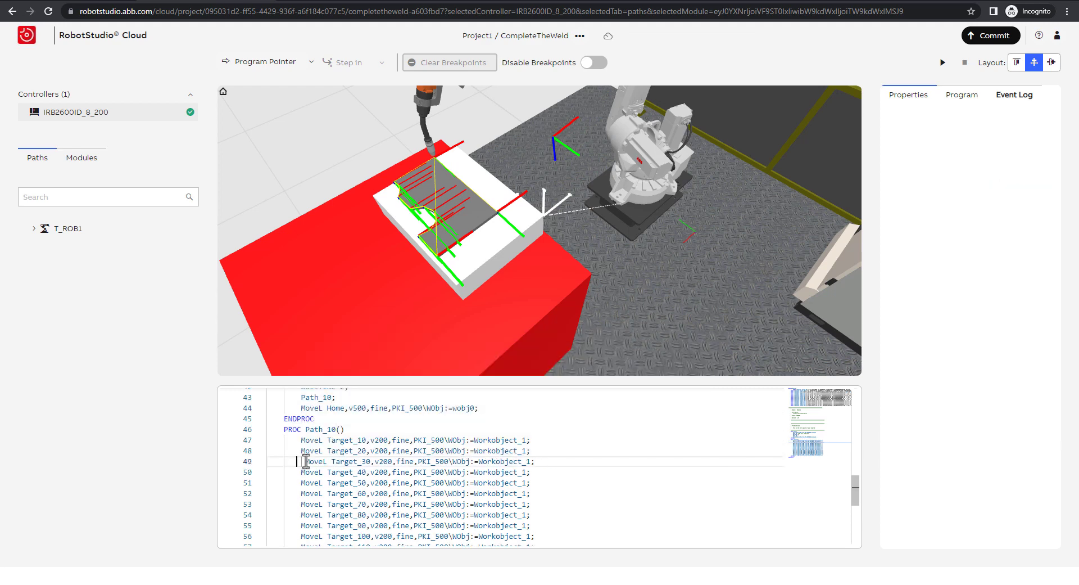
Move the MoveL Target_20 instruction ahead of MoveL Target_10 at the start of Path_10 and indent it
click(362, 440)
click(363, 453)
click(363, 462)
drag(532, 441, 304, 454)
key(ctrl+x)
click(354, 429)
key(Return)
key(ctrl+v)
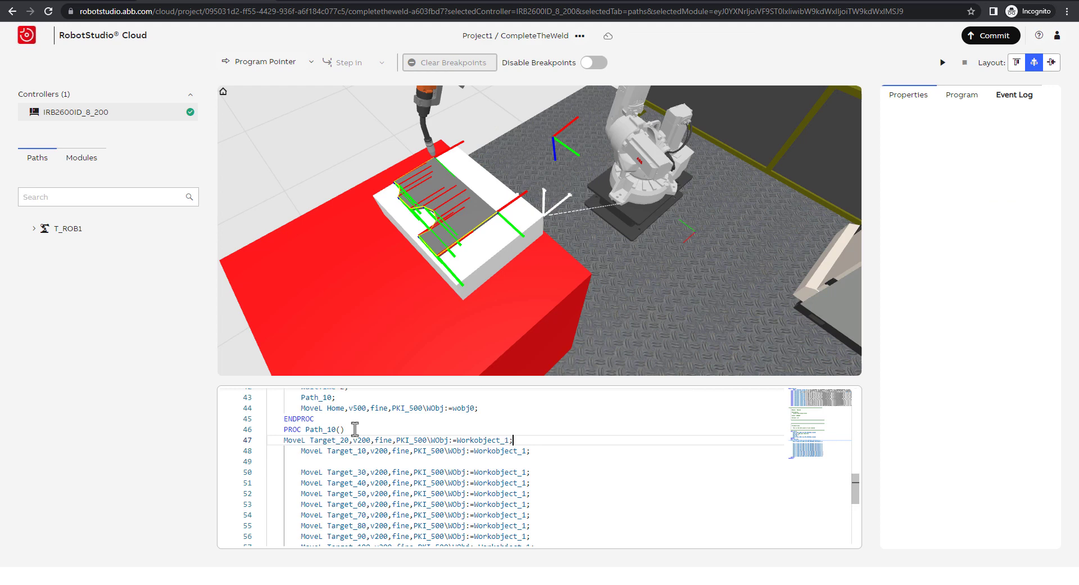
click(286, 441)
key(Tab)
Check the order of the first Path_10 targets and set the program pointer to the first MoveL Target_20 line
click(362, 450)
click(363, 473)
click(362, 483)
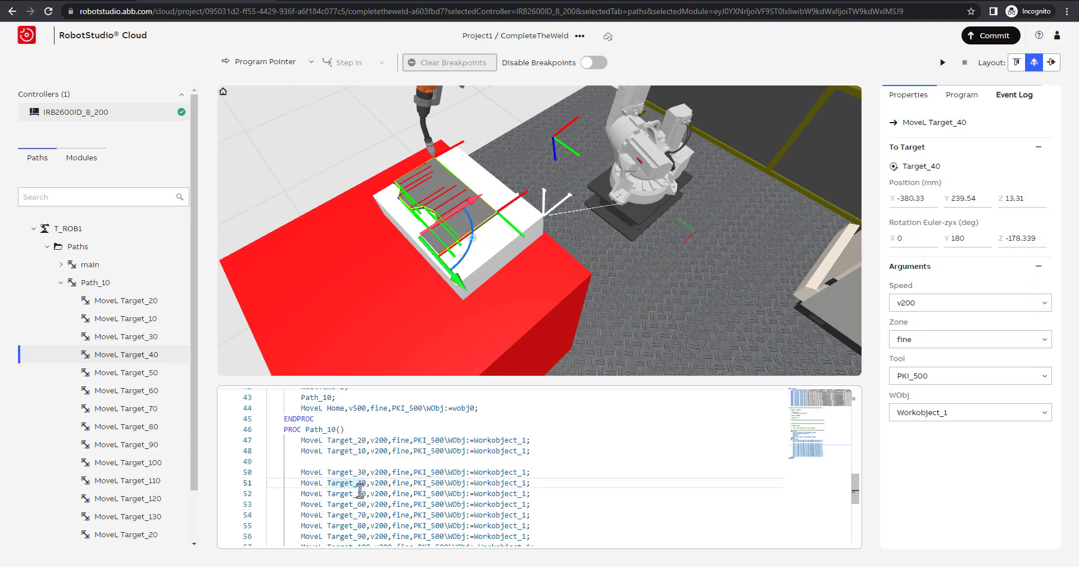
click(362, 493)
click(275, 441)
click(312, 64)
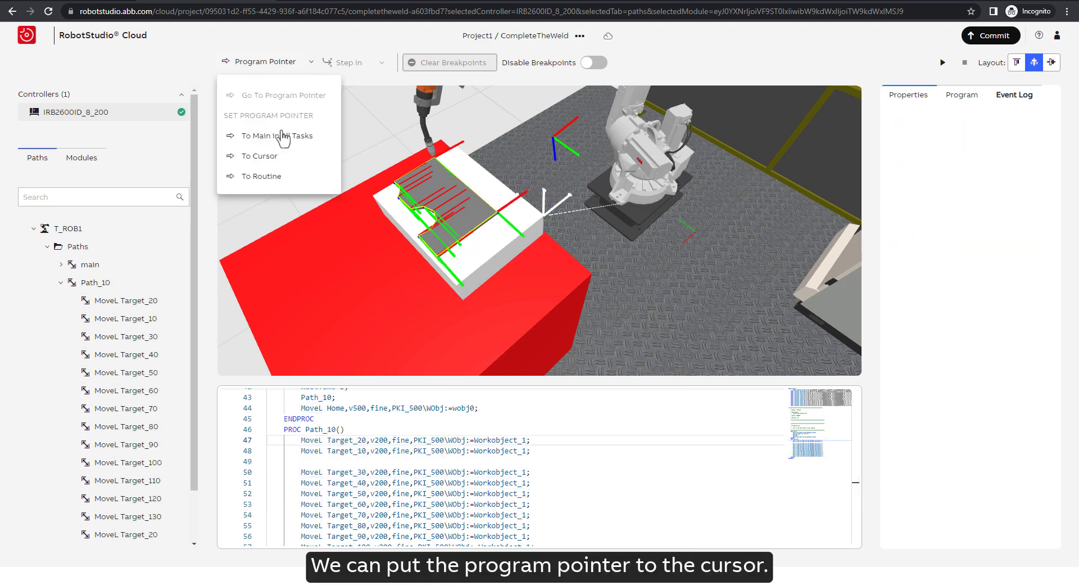
click(262, 155)
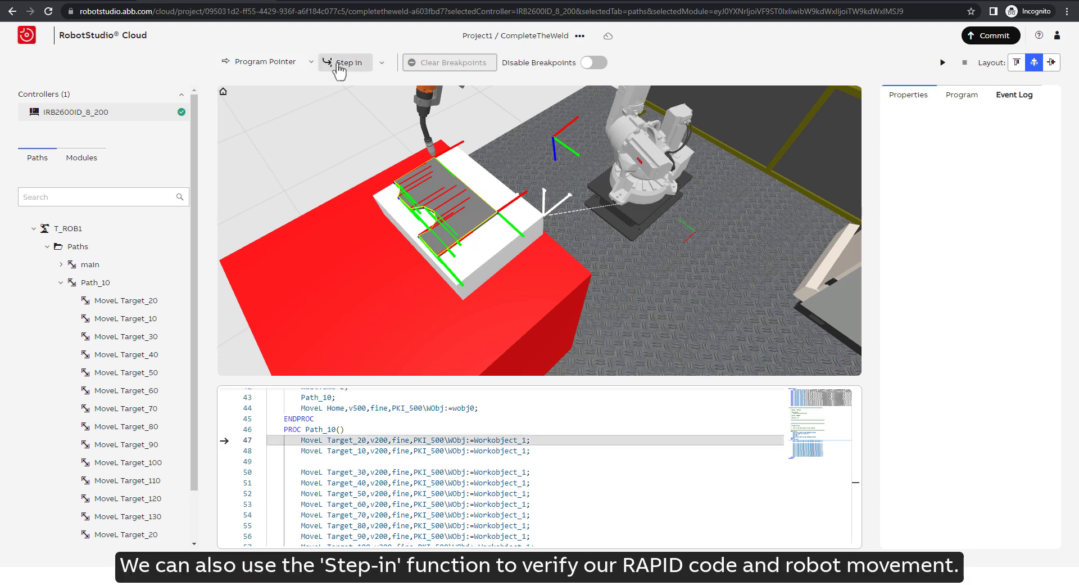
Step through the first Path_10 move instructions one at a time to verify the robot's movement
click(340, 65)
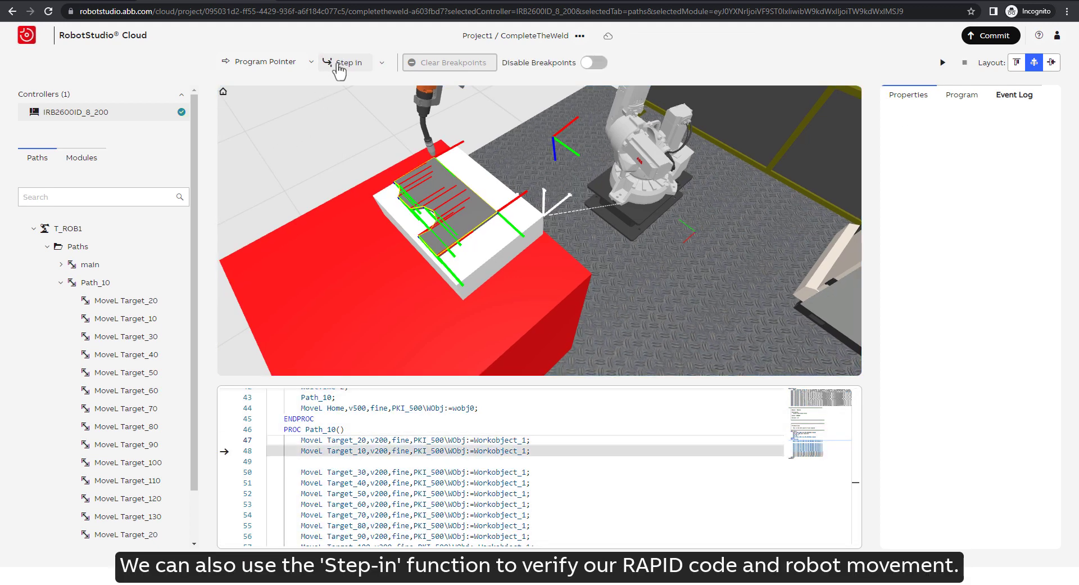
click(340, 65)
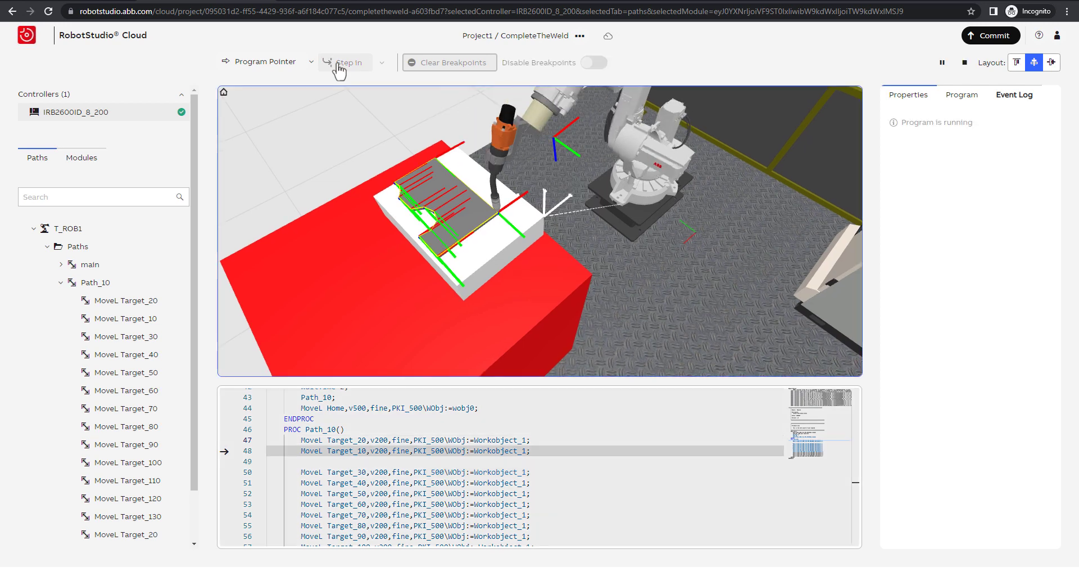
click(340, 64)
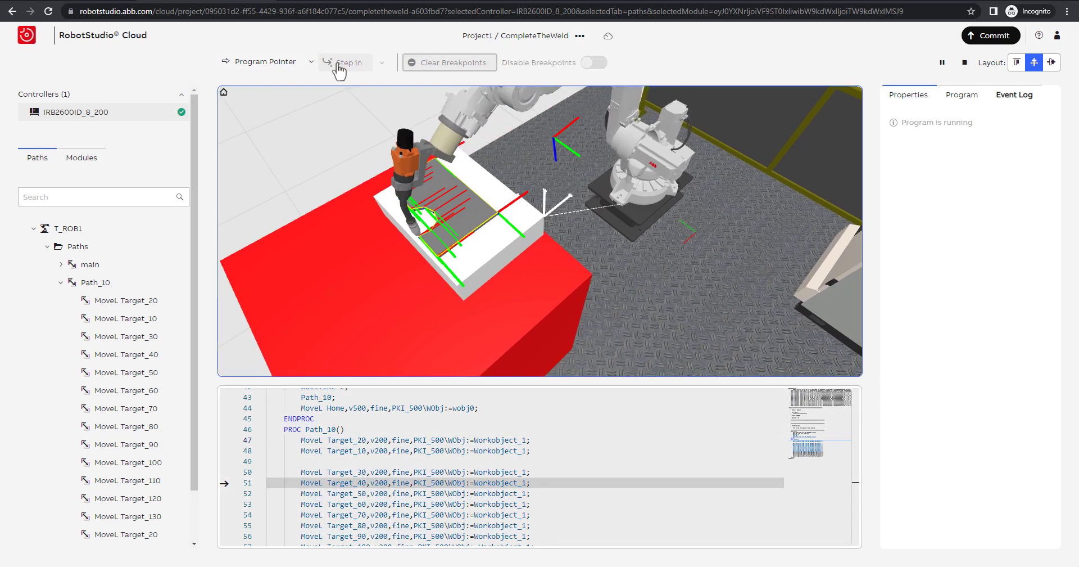
Continue stepping through the remaining Path_10 move instructions to verify the robot's motion along the weld
click(339, 65)
click(339, 64)
click(339, 65)
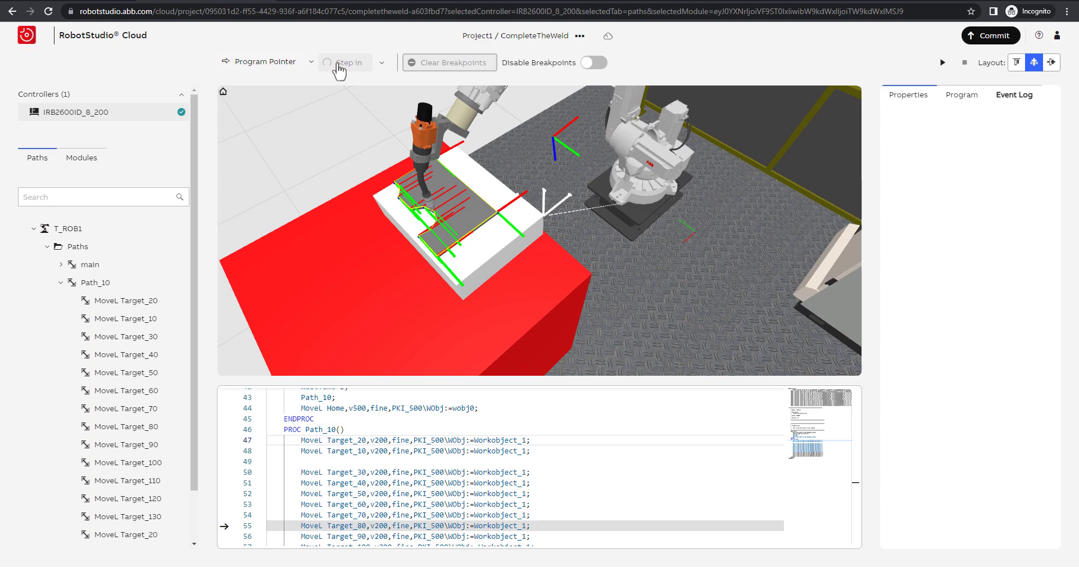
click(340, 65)
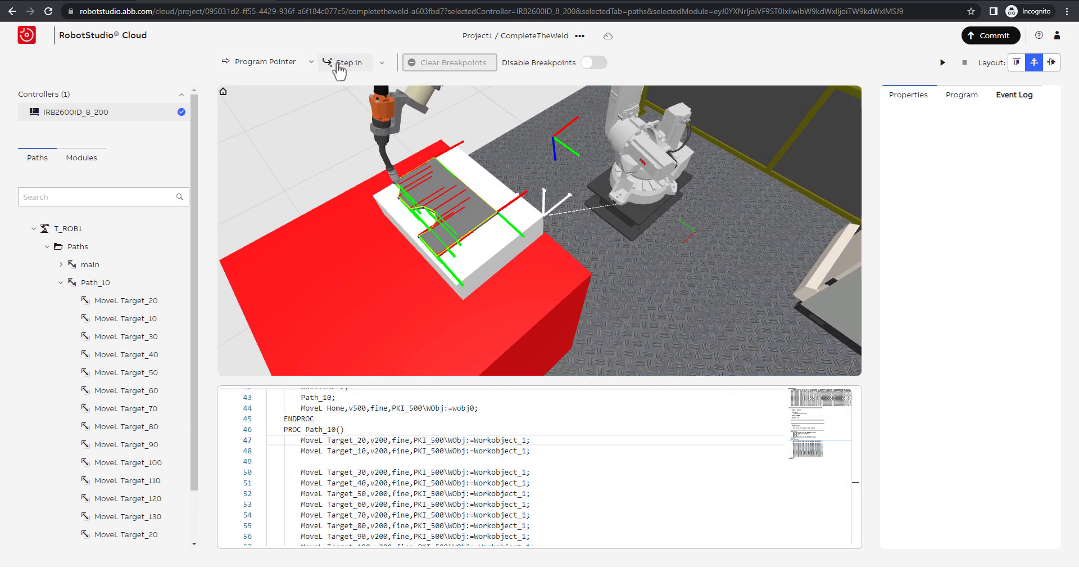
click(340, 64)
click(340, 65)
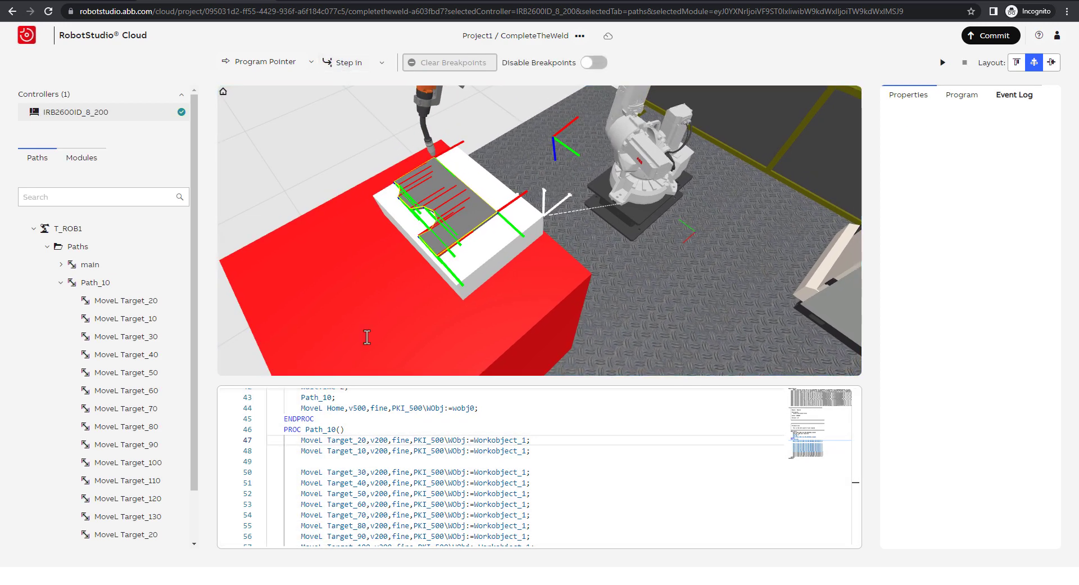
Copy the MoveL Home instruction in main onto a new line after the first Path_10 call
scroll(357, 429, down, 3)
scroll(407, 453, up, 4)
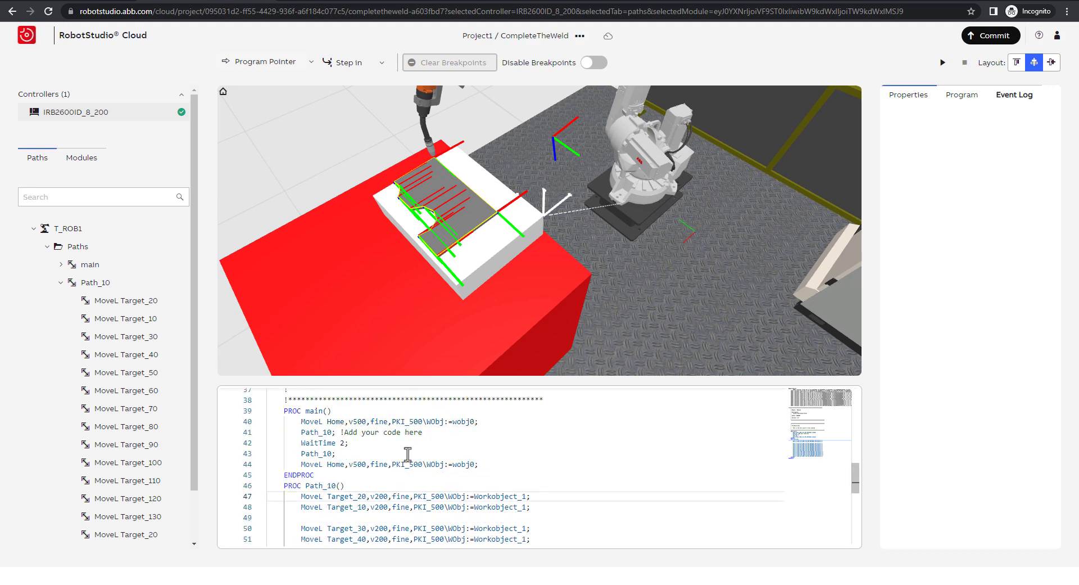
drag(479, 421, 300, 421)
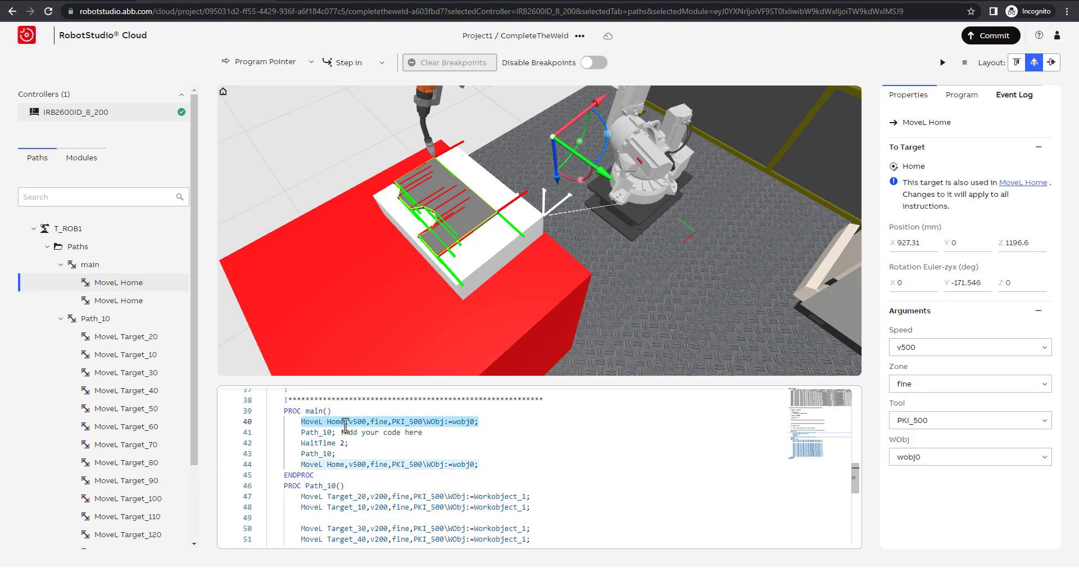
click(434, 436)
key(Return)
key(ctrl+v)
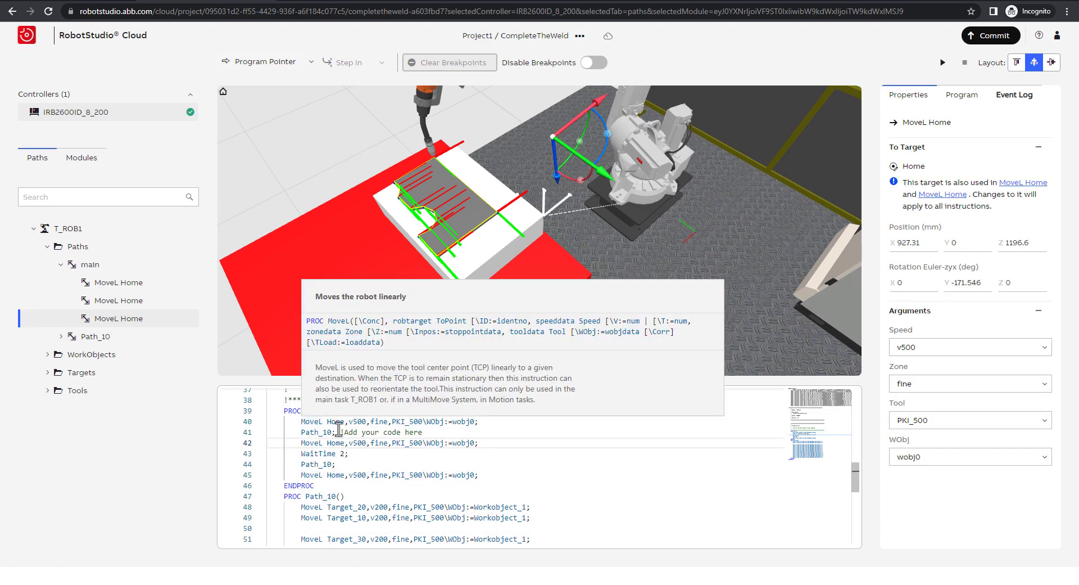
Set the program pointer to main and play the simulation of the complete program
click(120, 283)
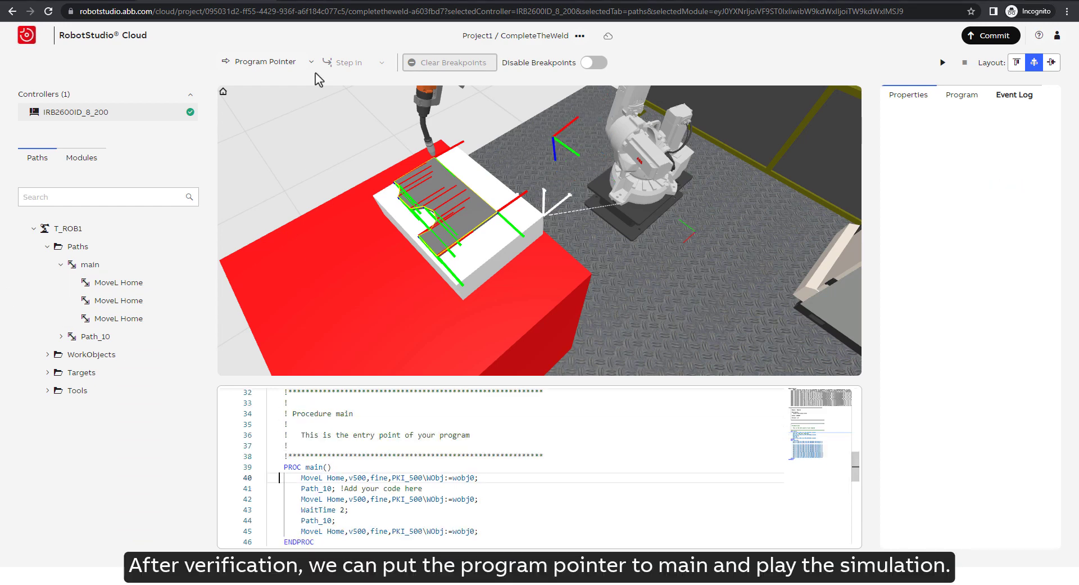
click(288, 63)
click(279, 141)
click(943, 63)
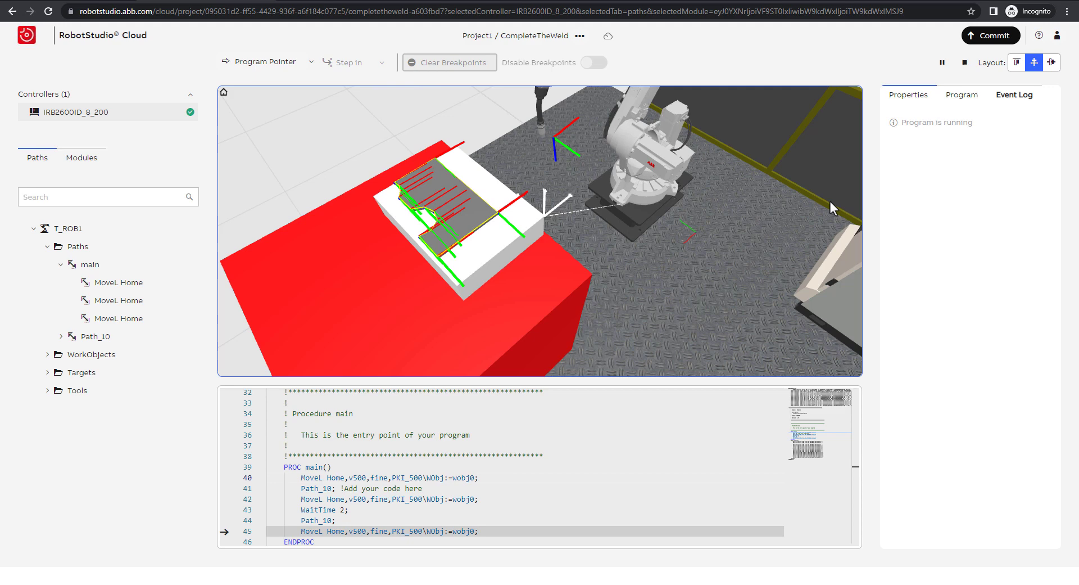
Commit the branch changes with the commit message "ADDED RAPID CODE"
click(974, 37)
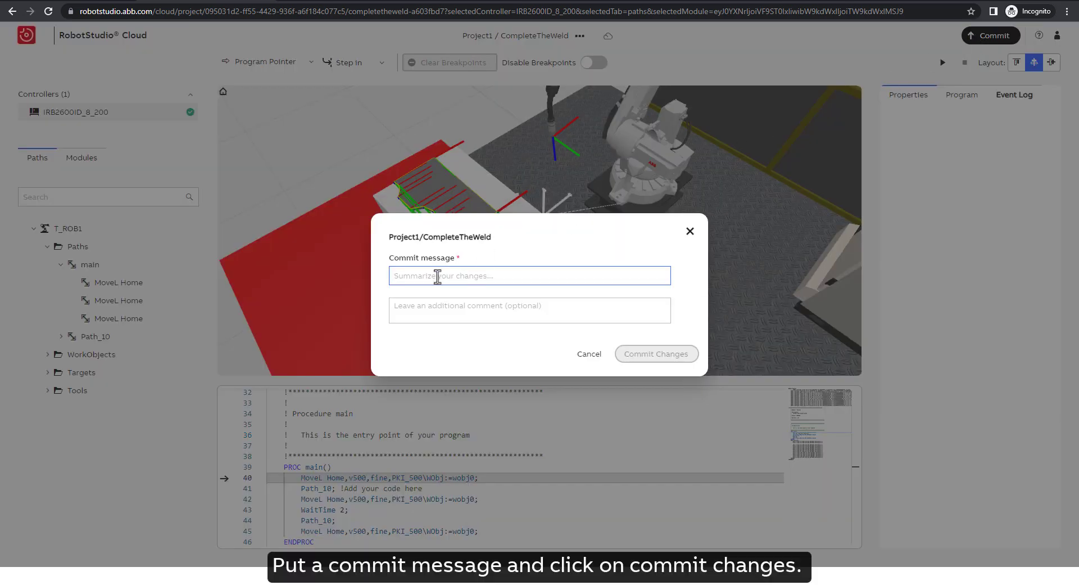
text(A)
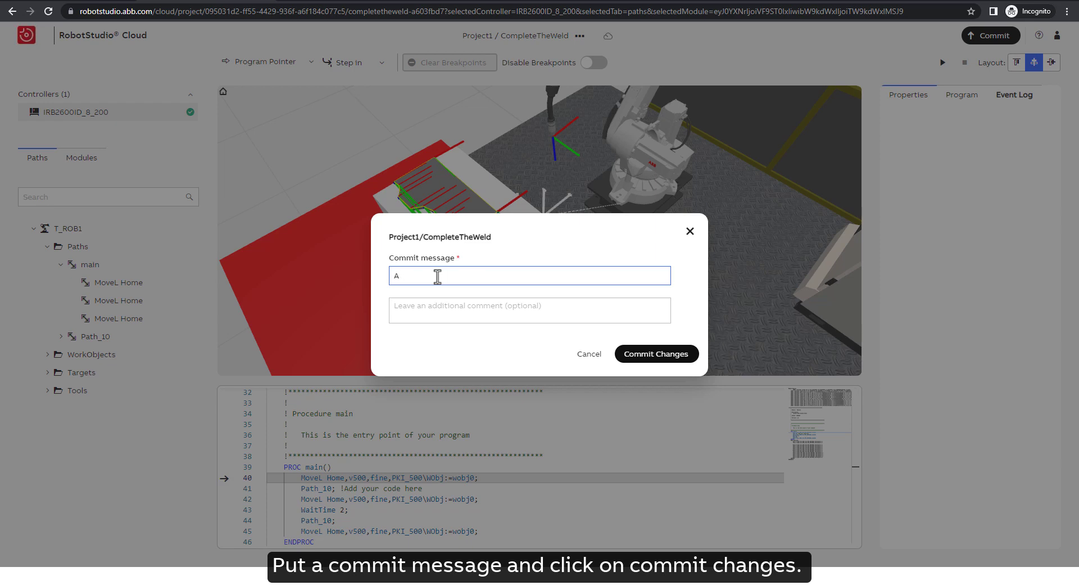
text(DDED RAPID CODE)
key(Return)
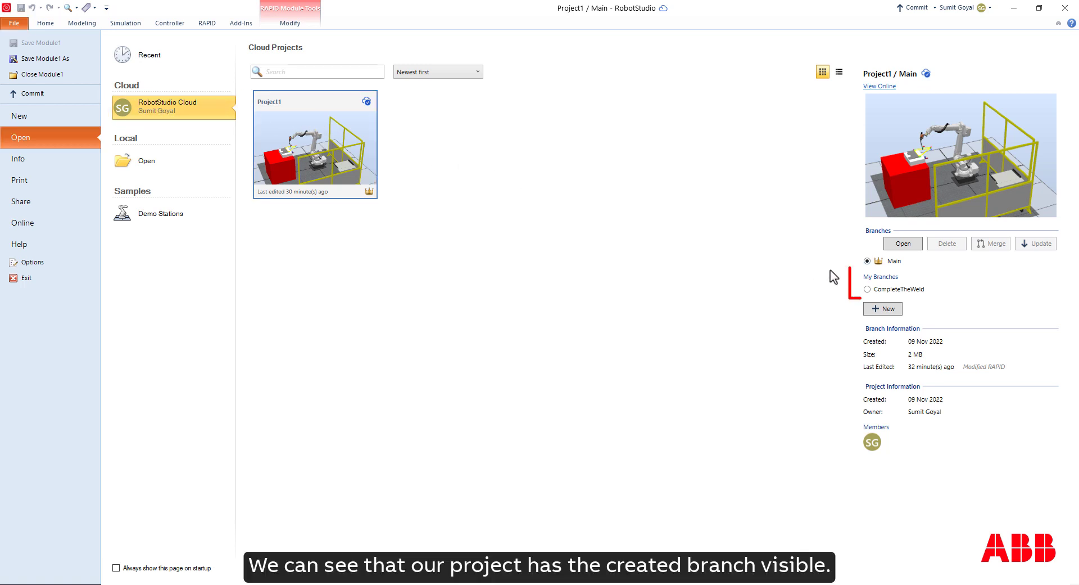
Select CompleteTheWeld under Project1 in desktop RobotStudio, and check which branches can be opened for Project1 in the browser without opening one
click(896, 289)
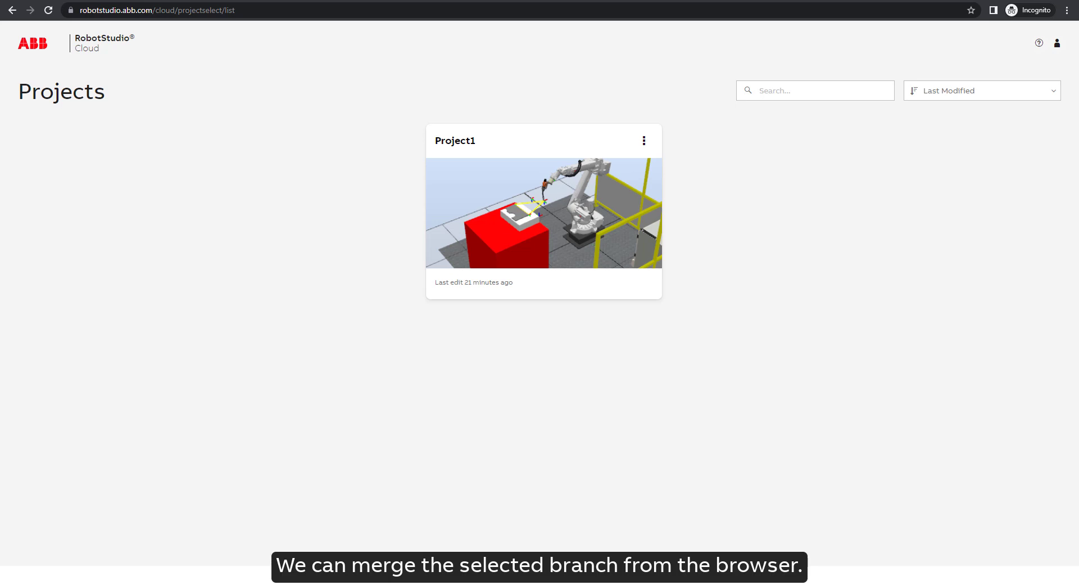
mouse_move(531, 224)
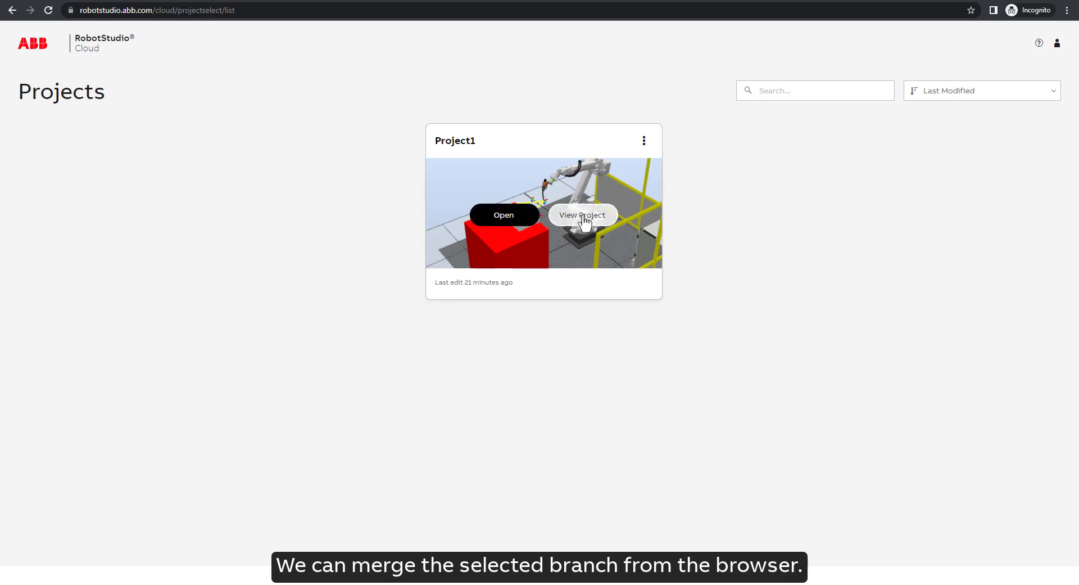
click(517, 220)
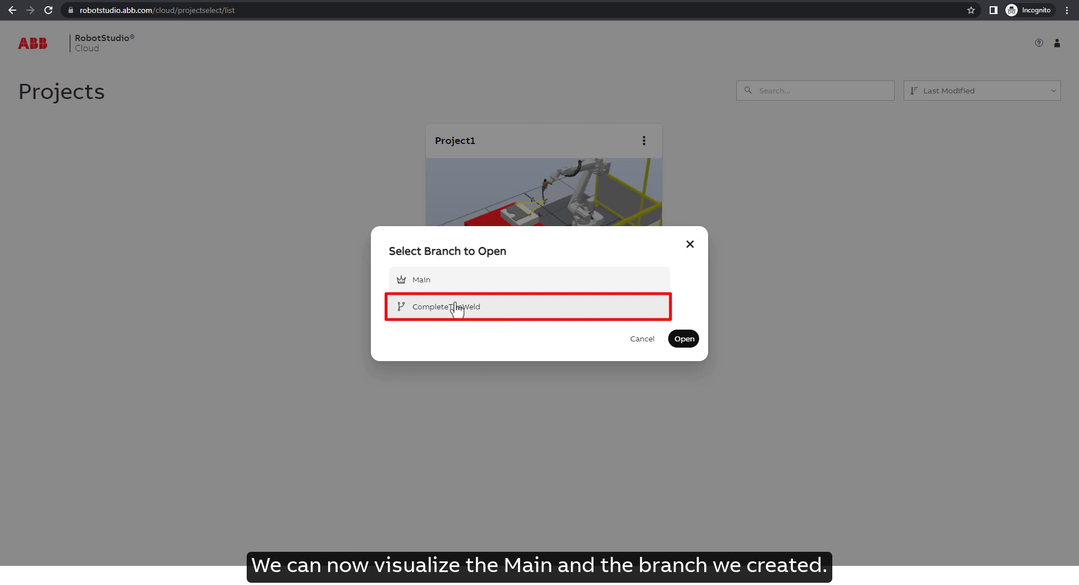
click(436, 283)
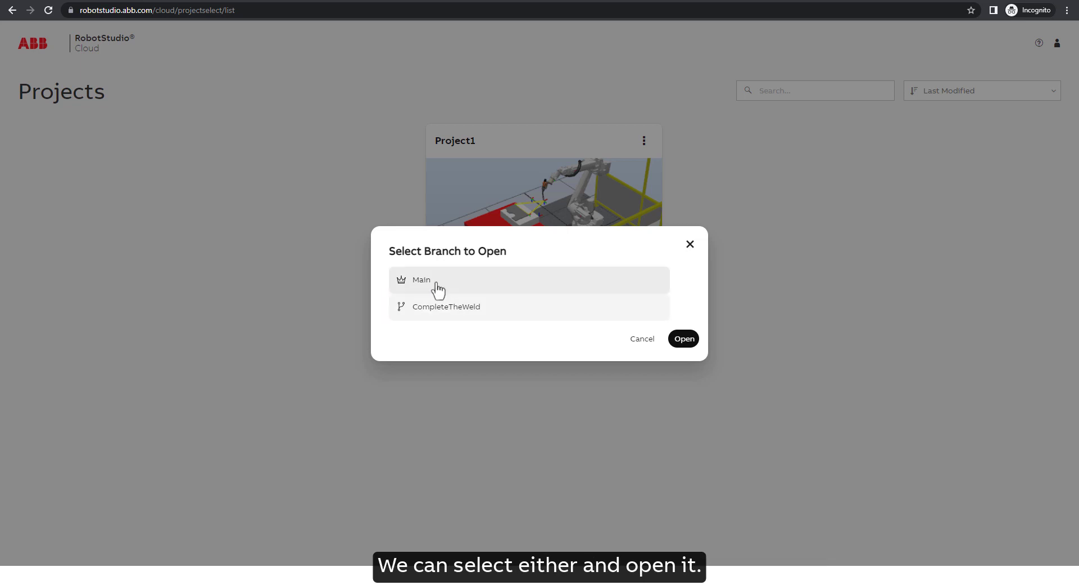
click(690, 245)
View Project1's version control in RobotStudio Cloud and begin merging the CompleteTheWeld branch into Main
click(585, 221)
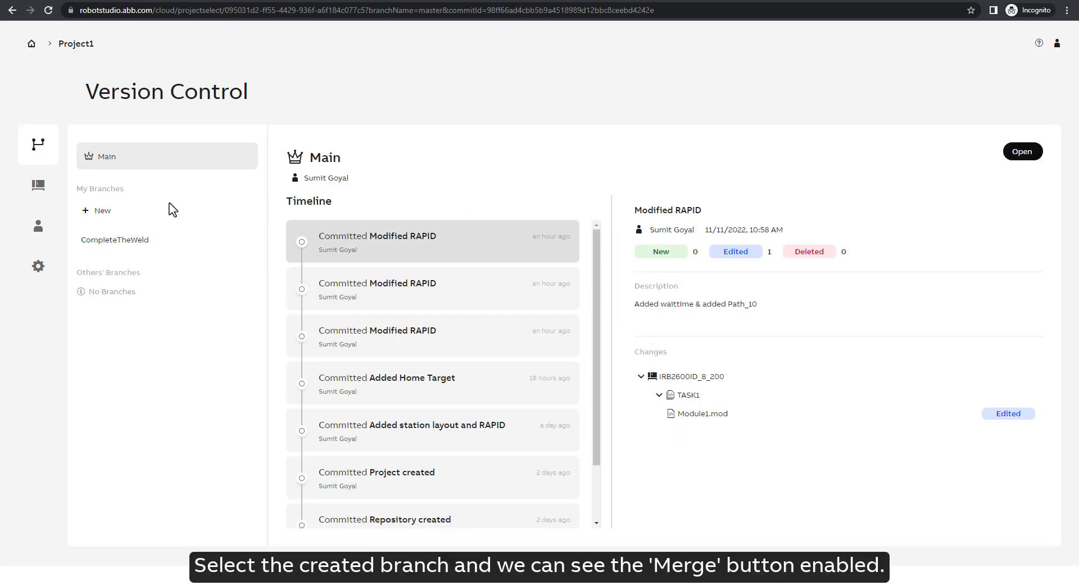
click(116, 240)
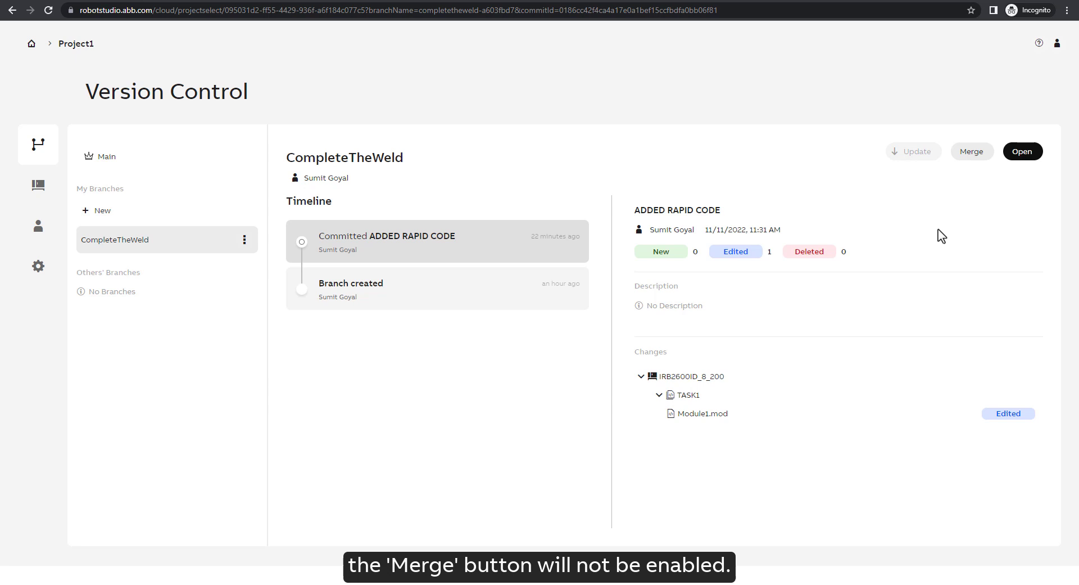
click(979, 157)
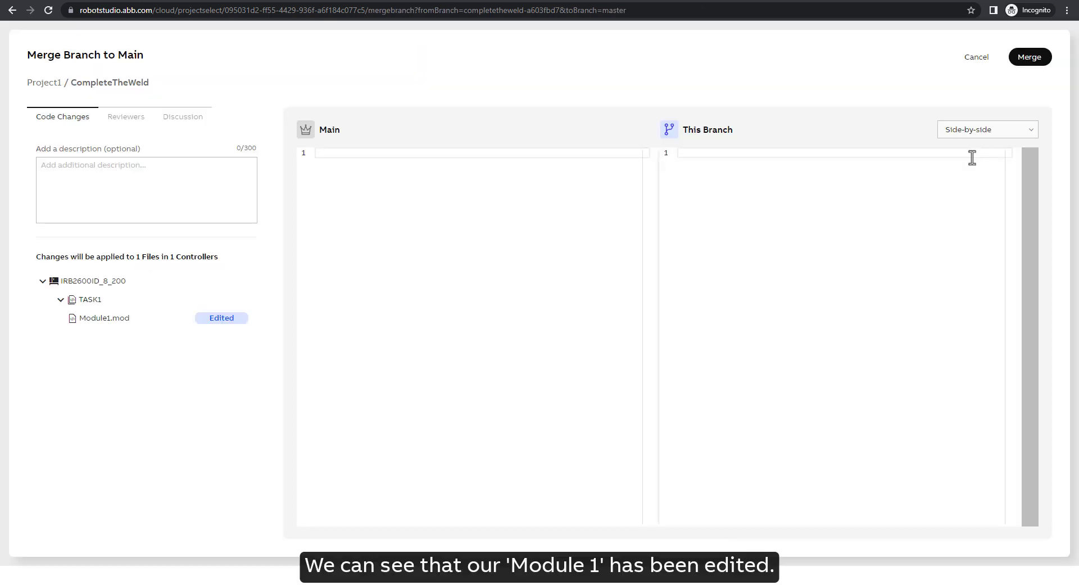
Compare the Main and branch versions of Module1.mod side by side through the whole file
click(121, 321)
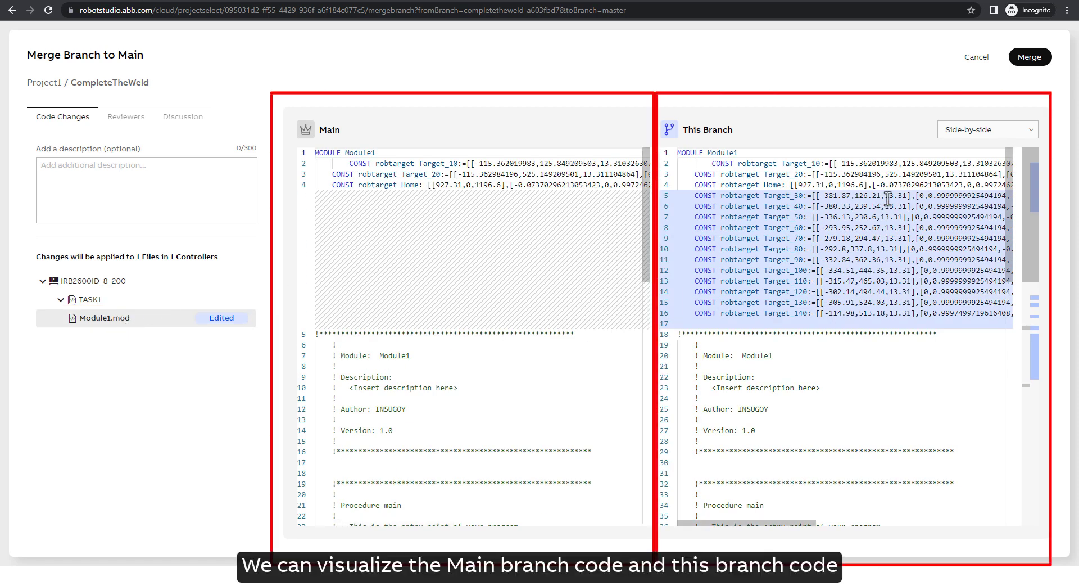
scroll(887, 198, down, 5)
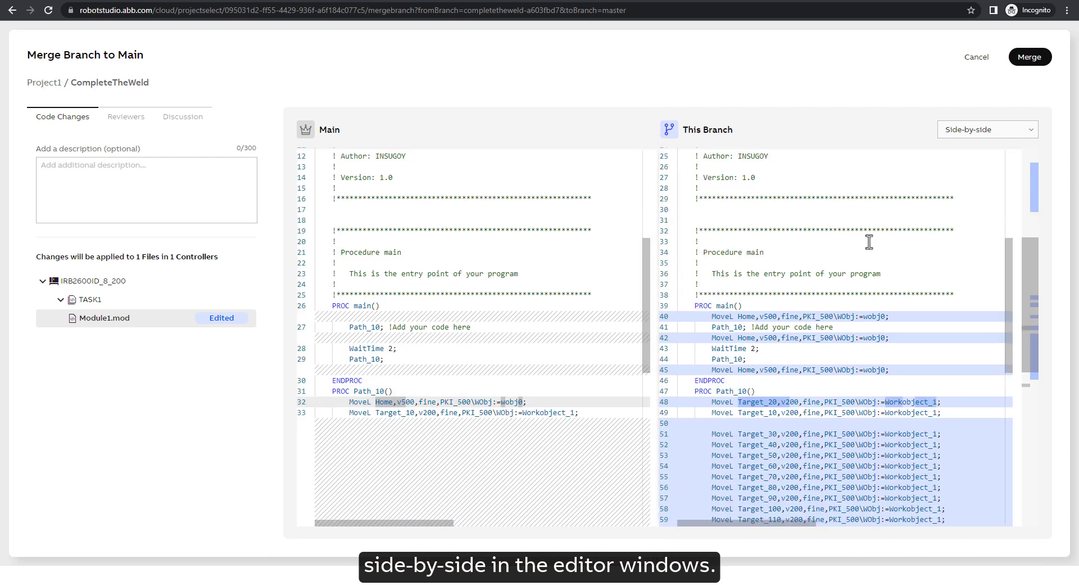
scroll(869, 241, down, 5)
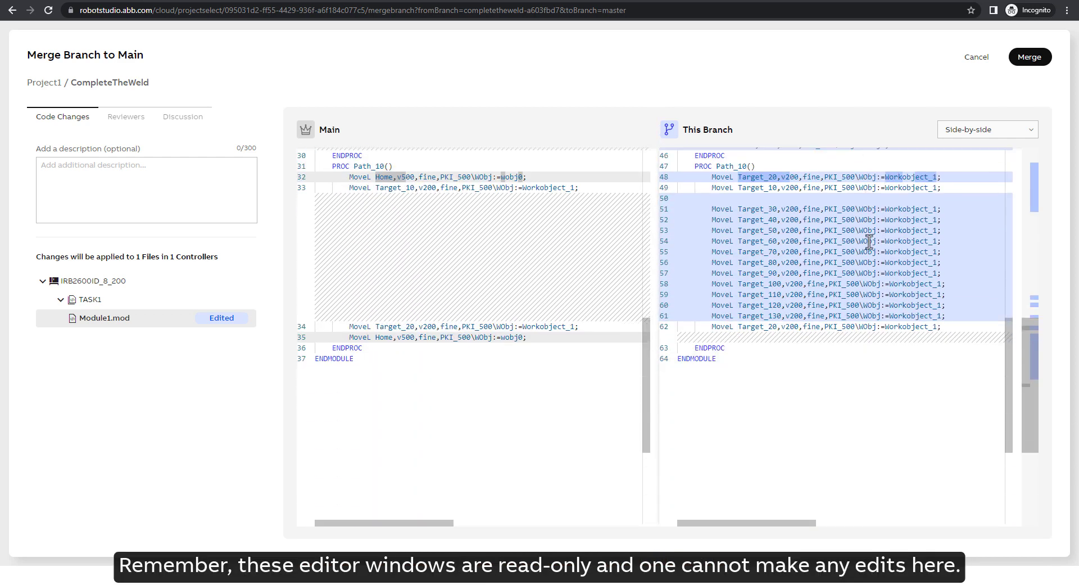
scroll(858, 275, up, 3)
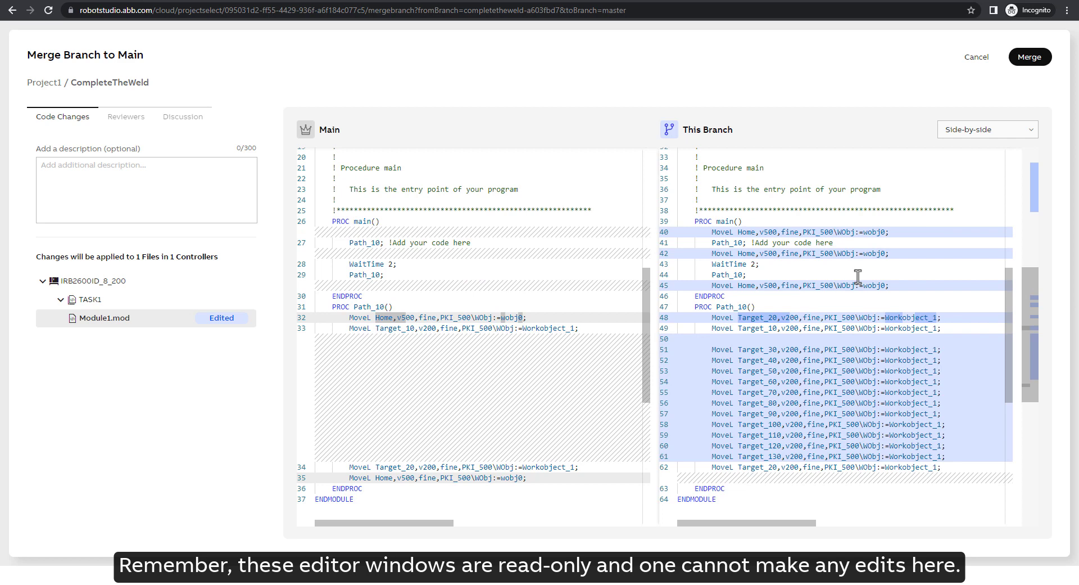
scroll(857, 275, up, 5)
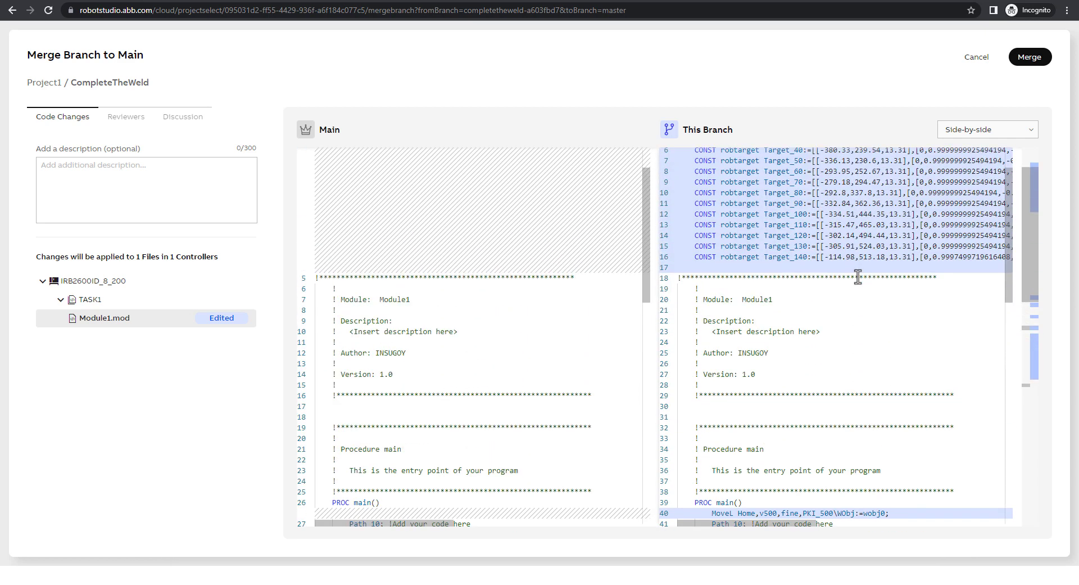
scroll(857, 276, up, 2)
Switch the code comparison to Inline and review the Module1.mod differences from start to end
click(984, 130)
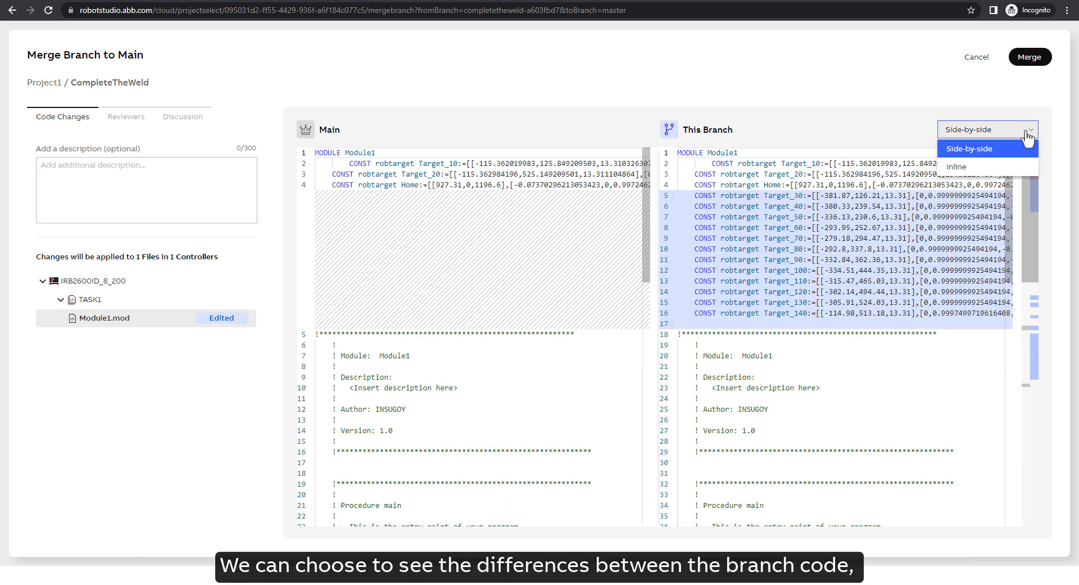
click(956, 167)
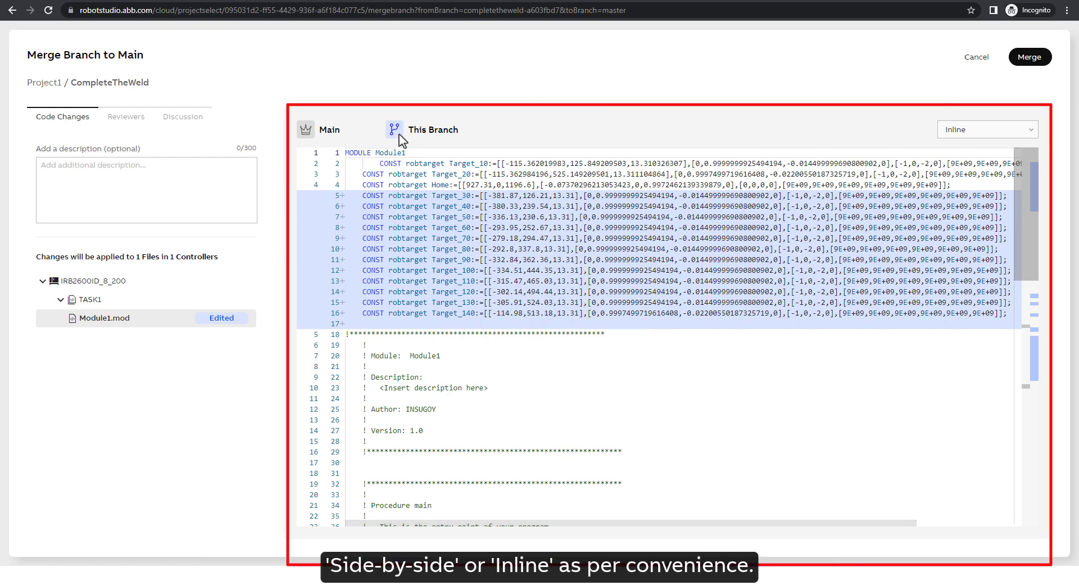
scroll(445, 323, down, 10)
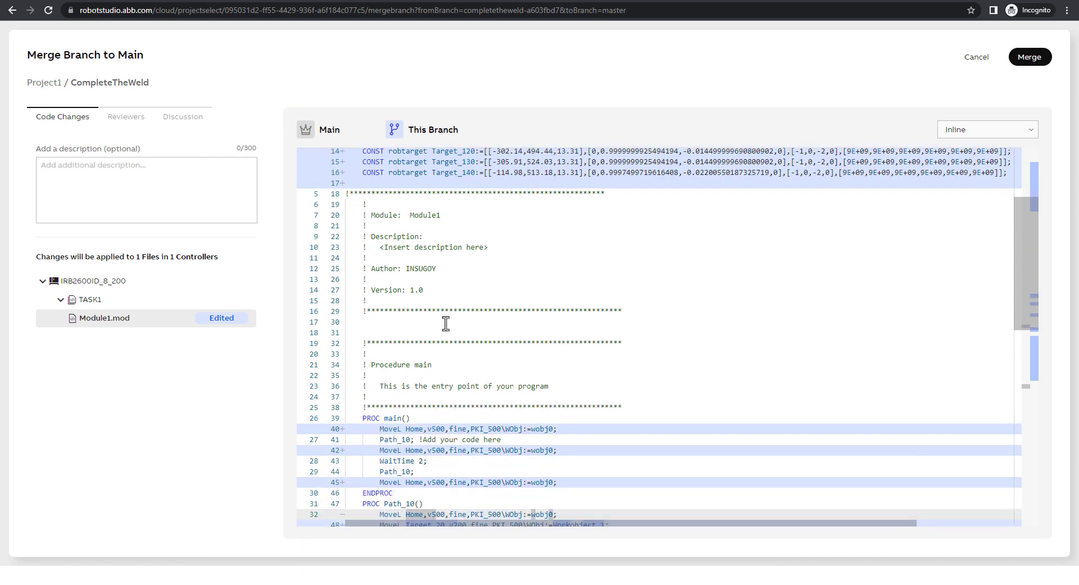
scroll(445, 324, down, 2)
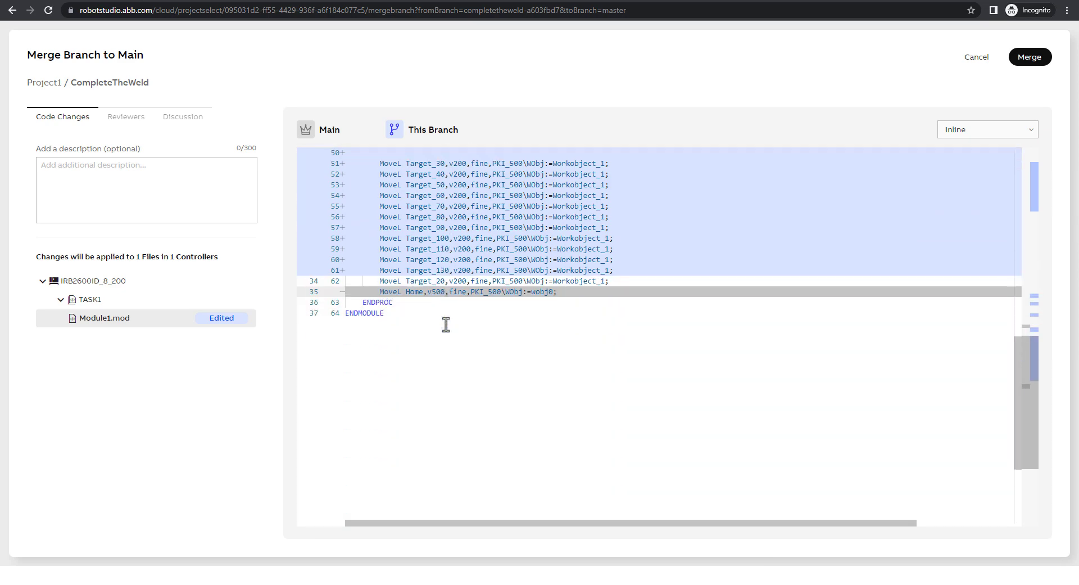
scroll(446, 324, up, 4)
scroll(445, 324, up, 5)
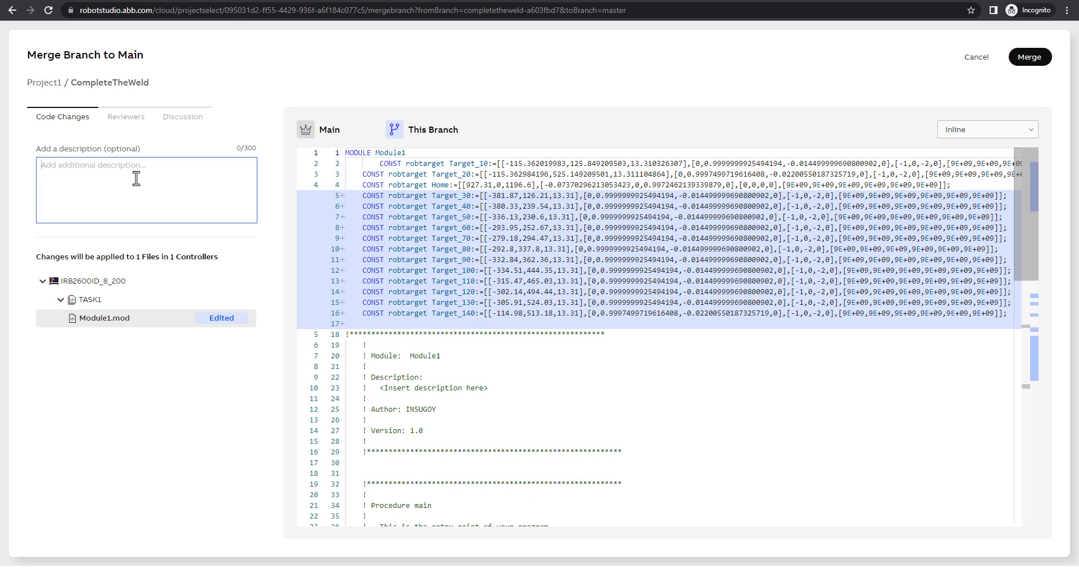
Add the description "Completed the weld of the workpiece" and merge the CompleteTheWeld branch into Main
text(Completed t)
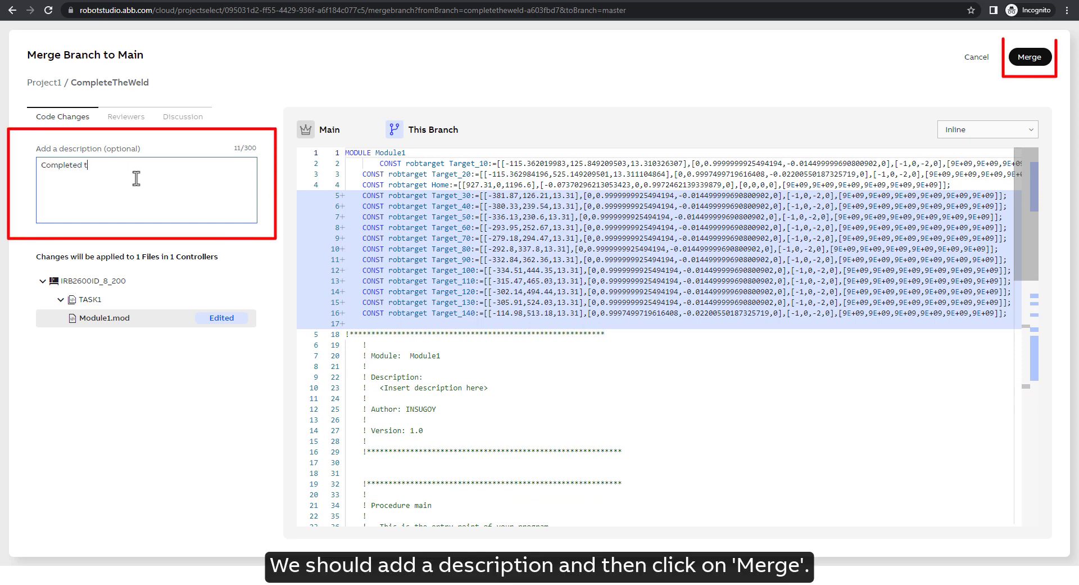
text(he weld of the workpiece)
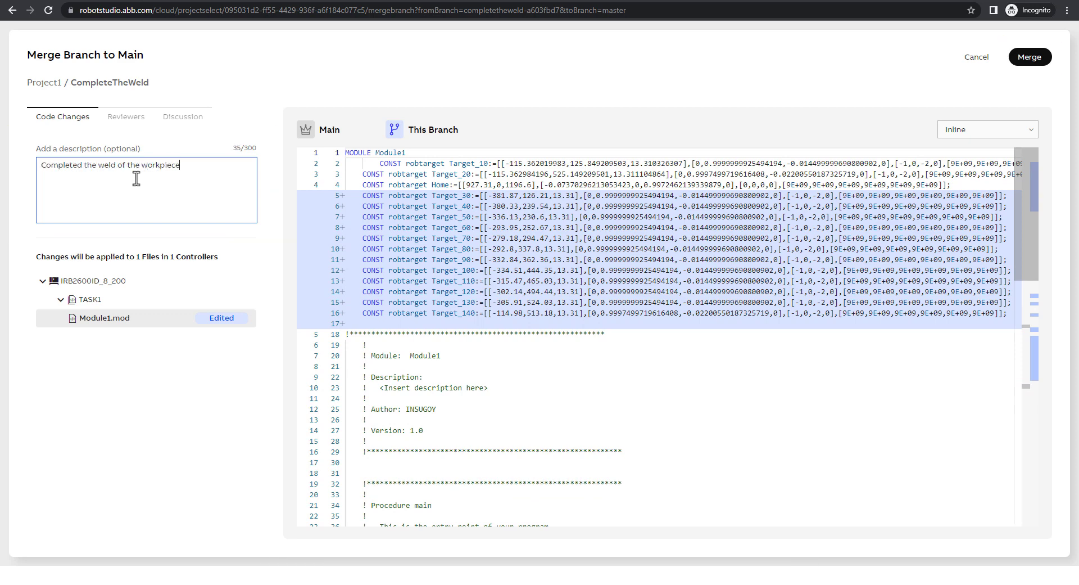
click(1026, 62)
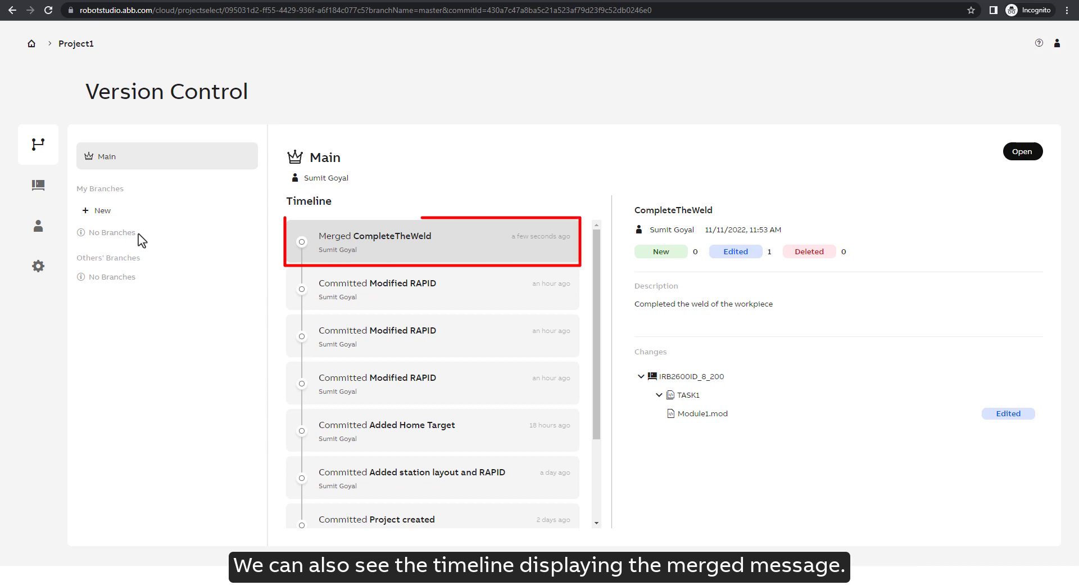
Open the Main branch and play the simulation, watching the weld at the workpiece up close
click(1009, 153)
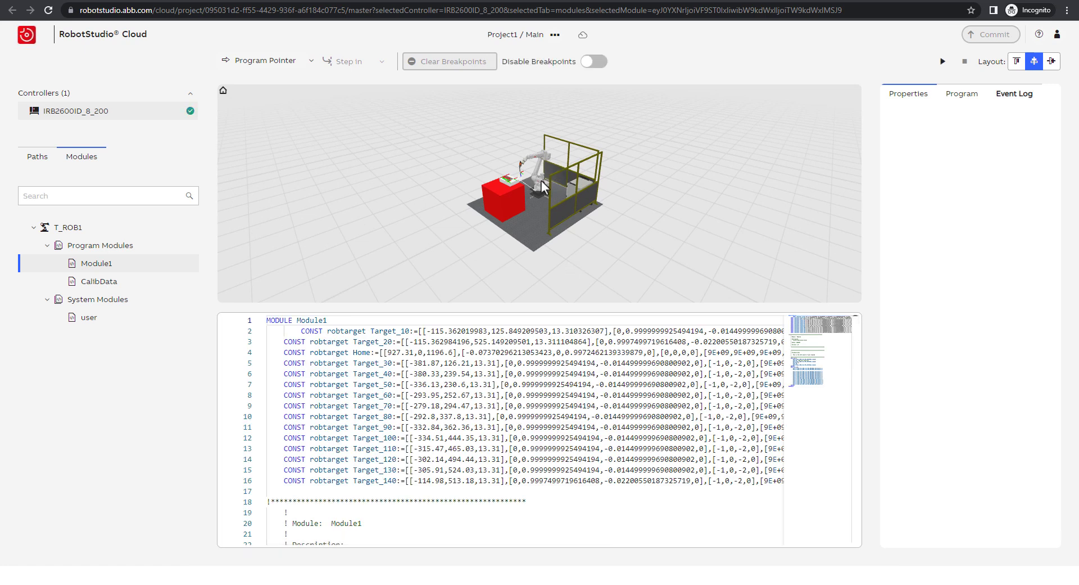
scroll(542, 188, up, 5)
drag(542, 187, 500, 214)
scroll(503, 239, up, 3)
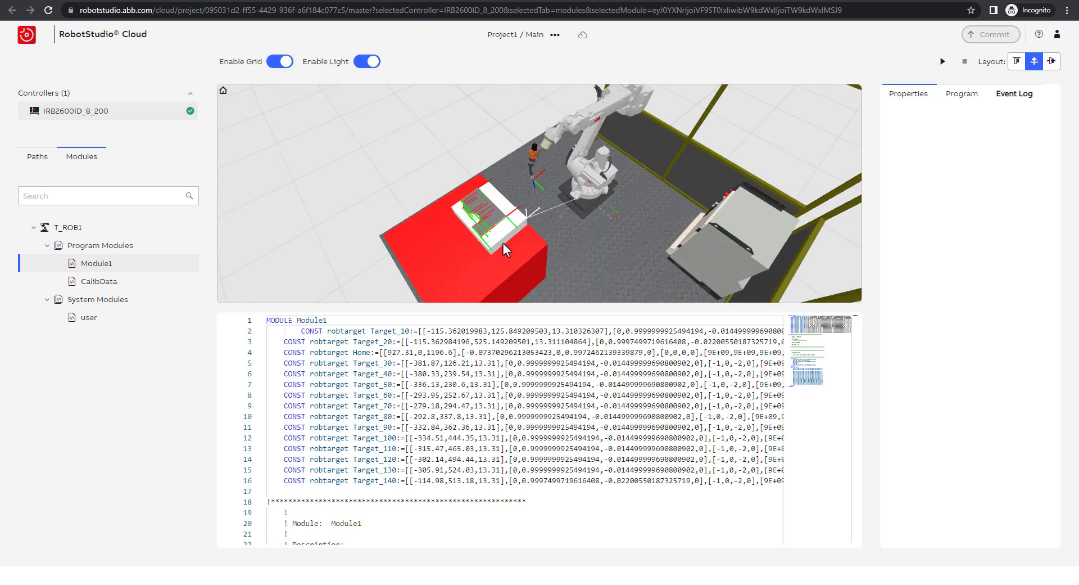
click(943, 60)
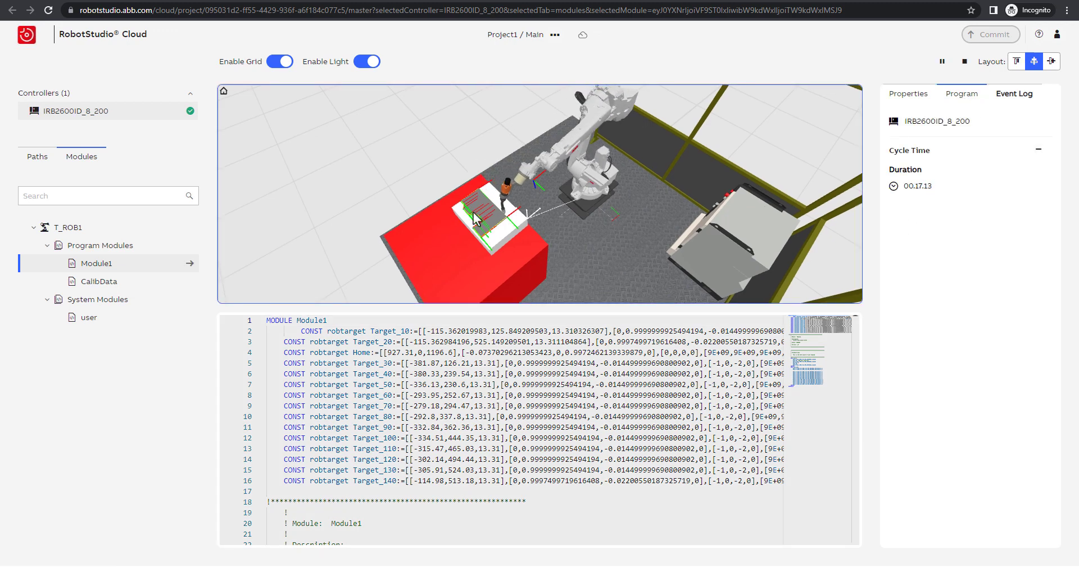
scroll(474, 220, up, 5)
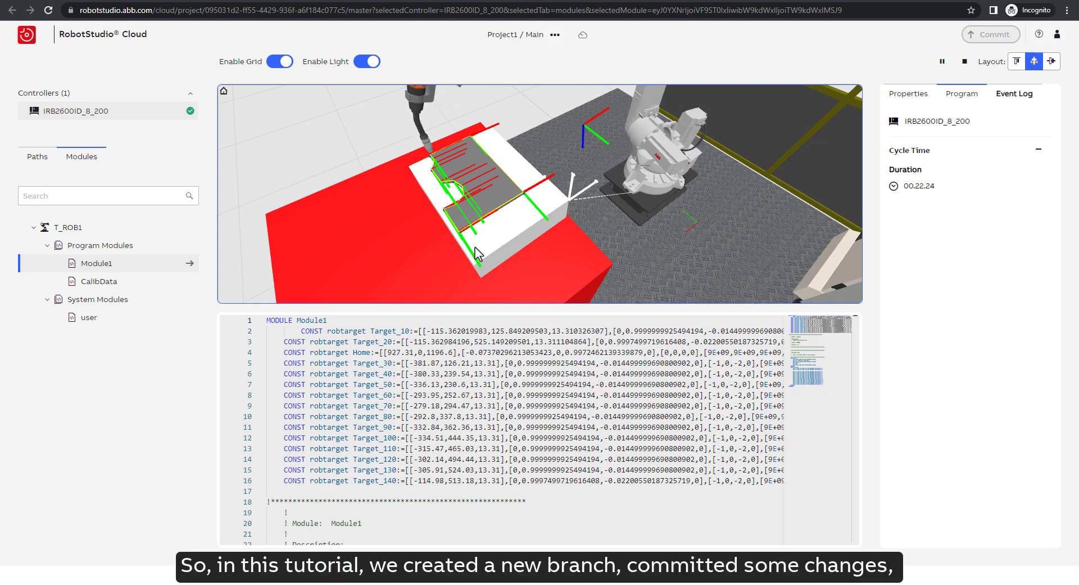